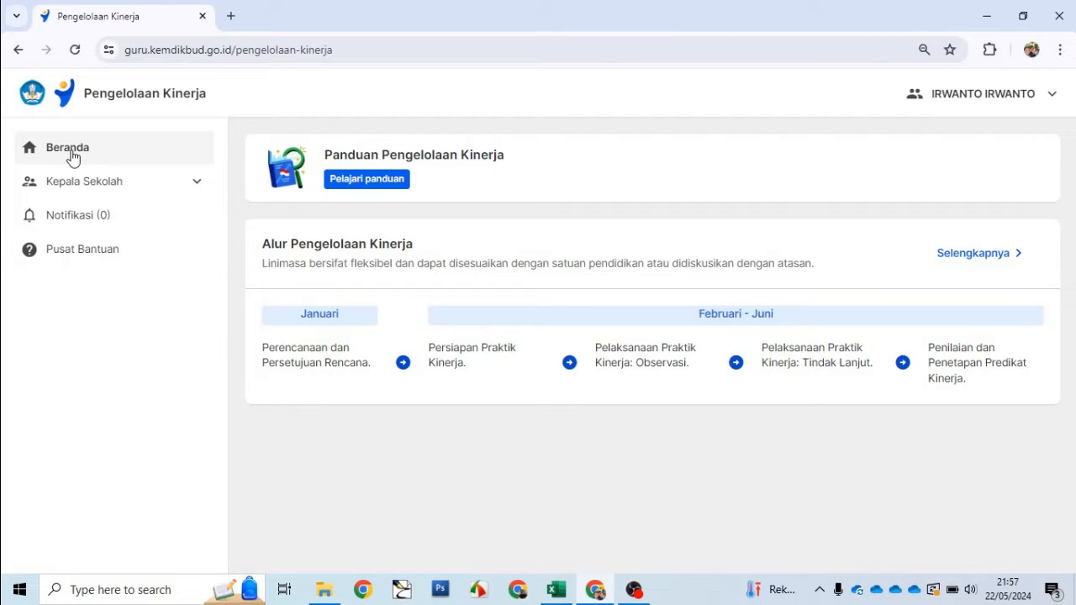
- Open the Praktik Kinerja page for the January-June 2024 period from the Kepala Sekolah section as Pegawai
left_click(135, 182)
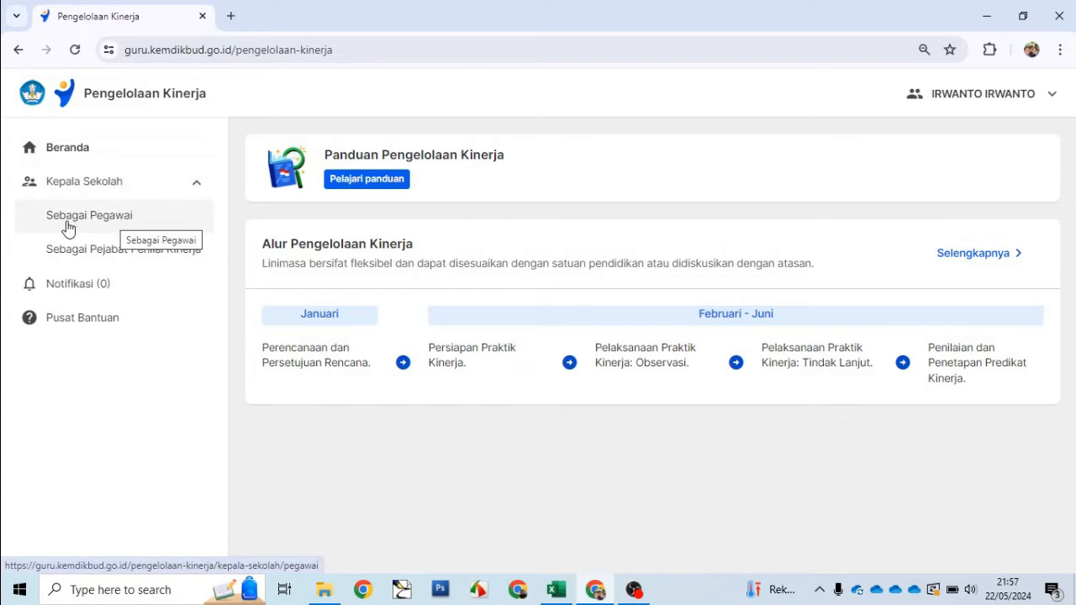
left_click(101, 224)
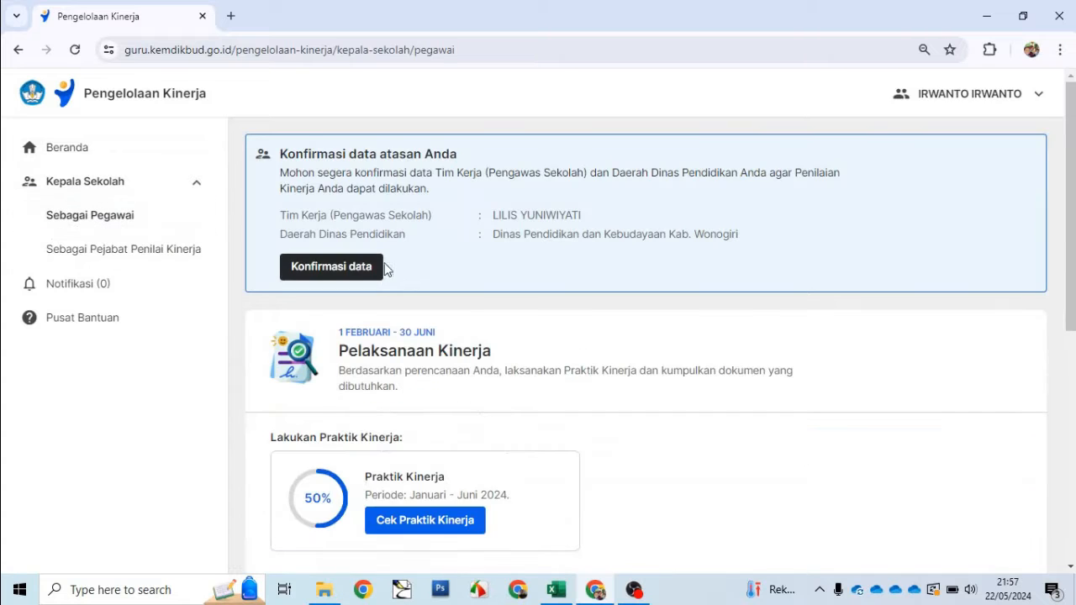
left_click_drag(1068, 284, 1064, 384)
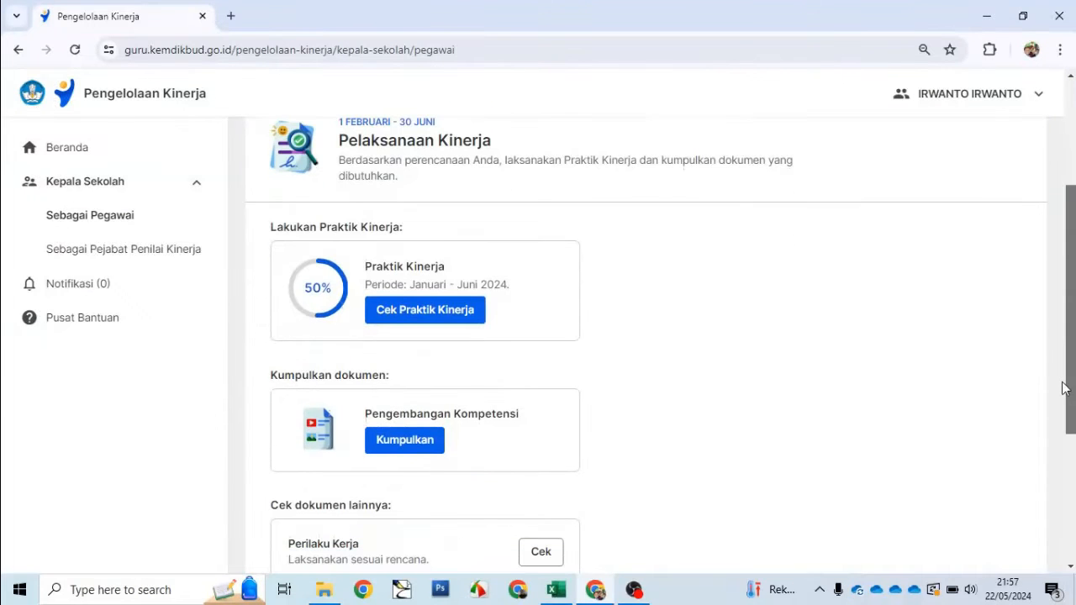
left_click(421, 315)
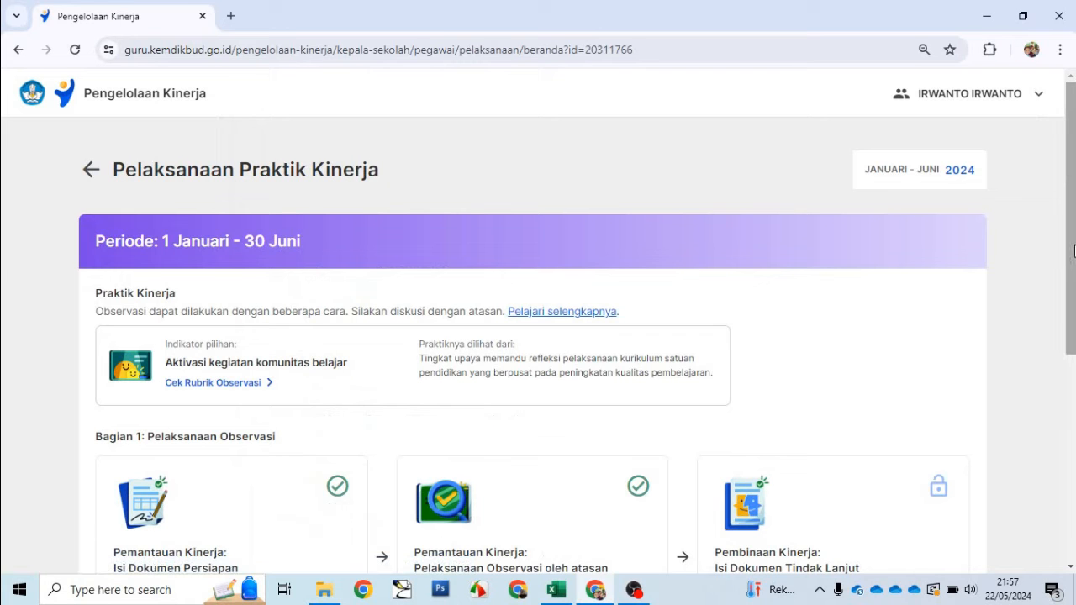
- Check the details of the observation carried out by the superior, and return to the Pelaksanaan Praktik Kinerja overview
left_click_drag(1072, 253, 1061, 362)
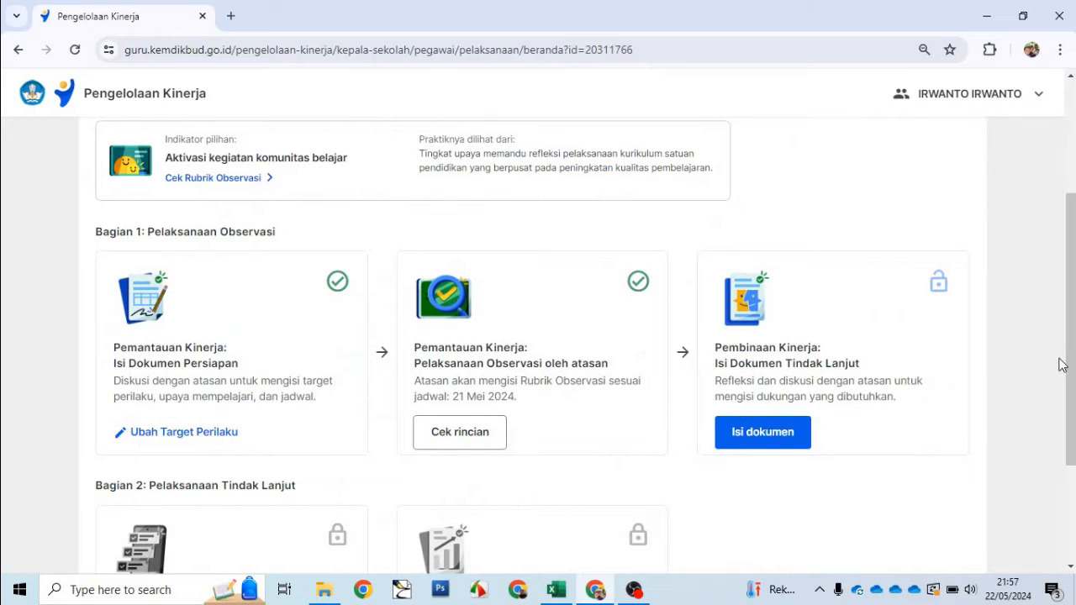
left_click(441, 443)
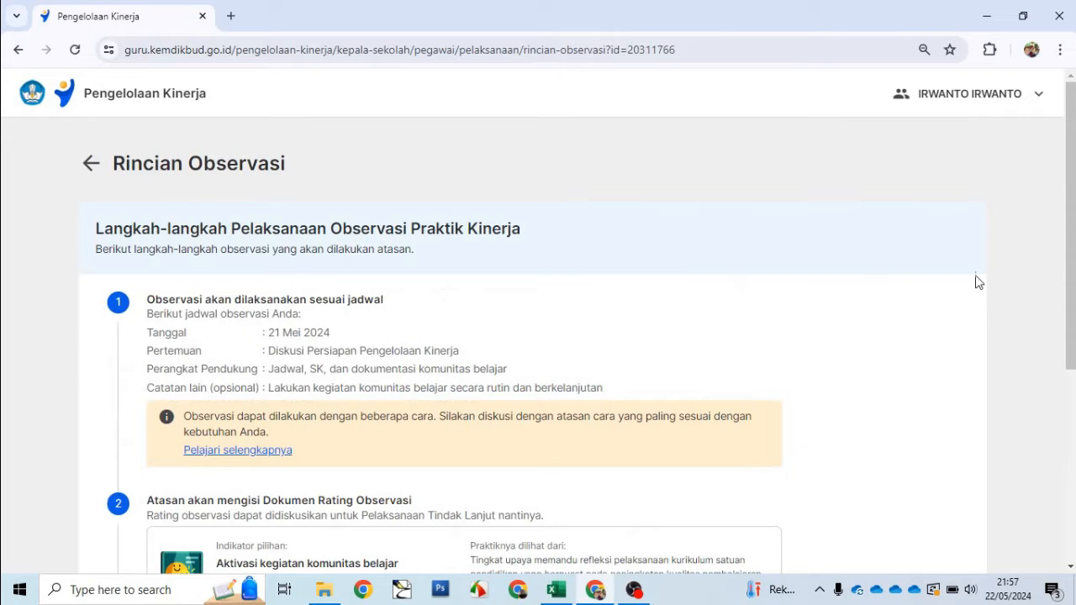
left_click_drag(1068, 277, 1021, 252)
left_click(90, 163)
- Open the Dokumen Tindak Lanjut and review the first target behaviour, its rating and note, and the superior's recommendation
left_click_drag(1072, 316, 1073, 450)
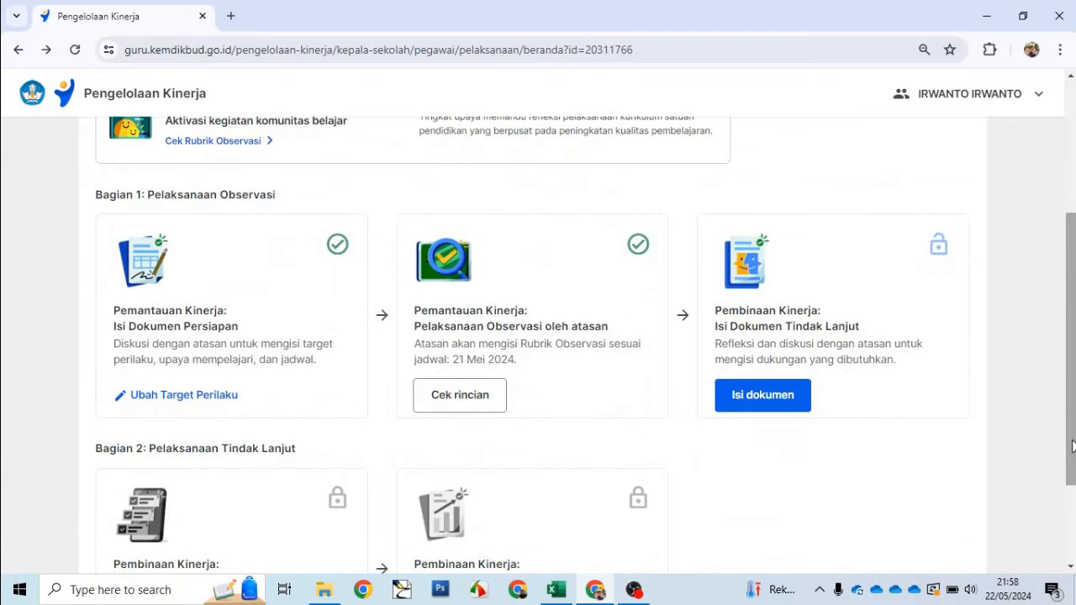
left_click(753, 408)
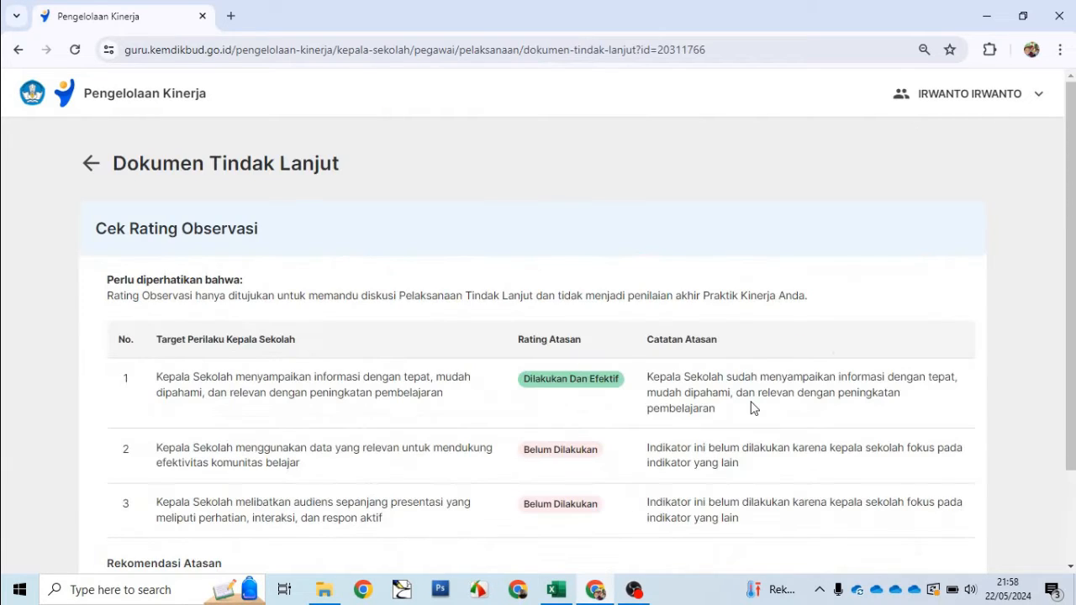
left_click_drag(1073, 271, 1072, 354)
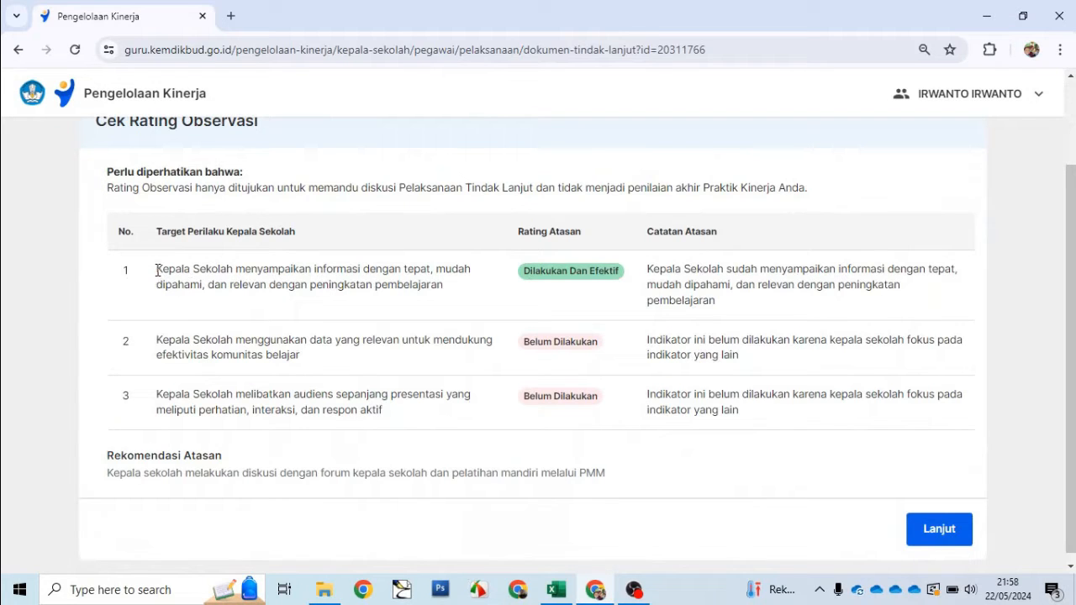
left_click_drag(157, 269, 459, 295)
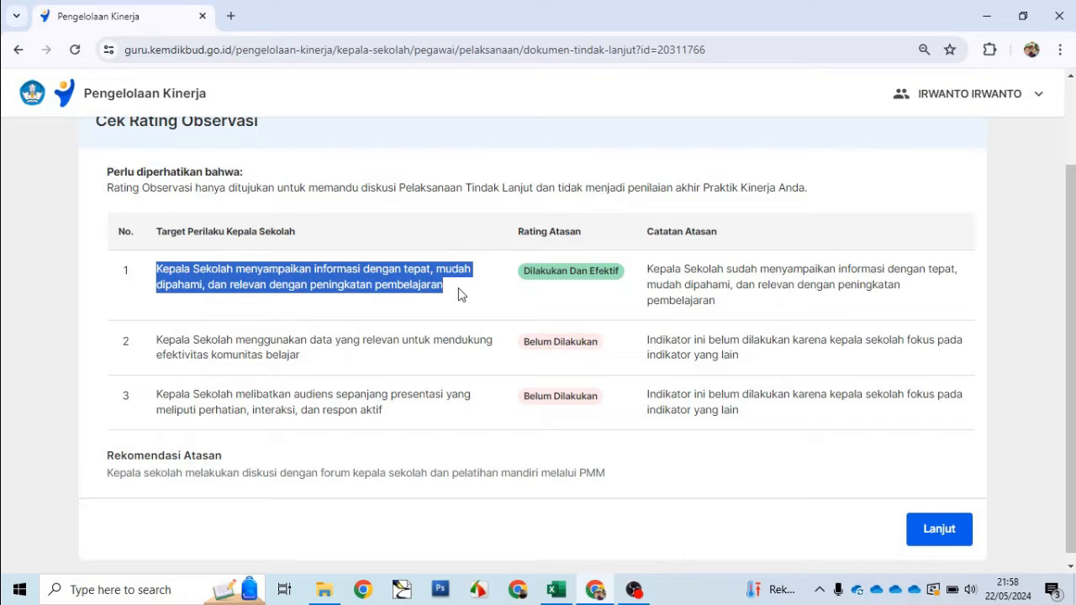
left_click_drag(525, 273, 619, 268)
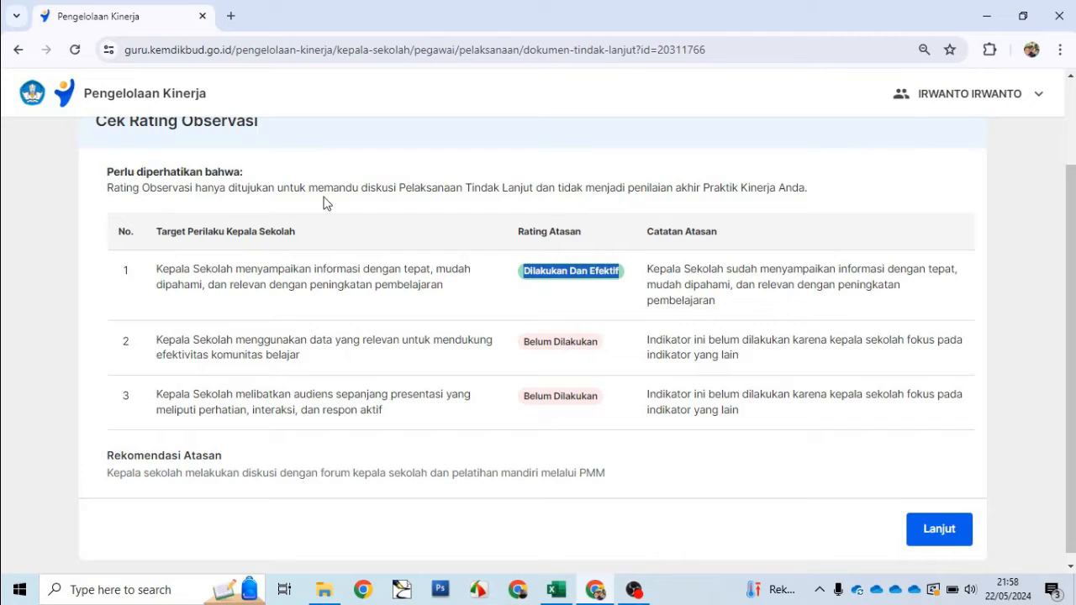
left_click(649, 269)
left_click_drag(650, 269, 730, 305)
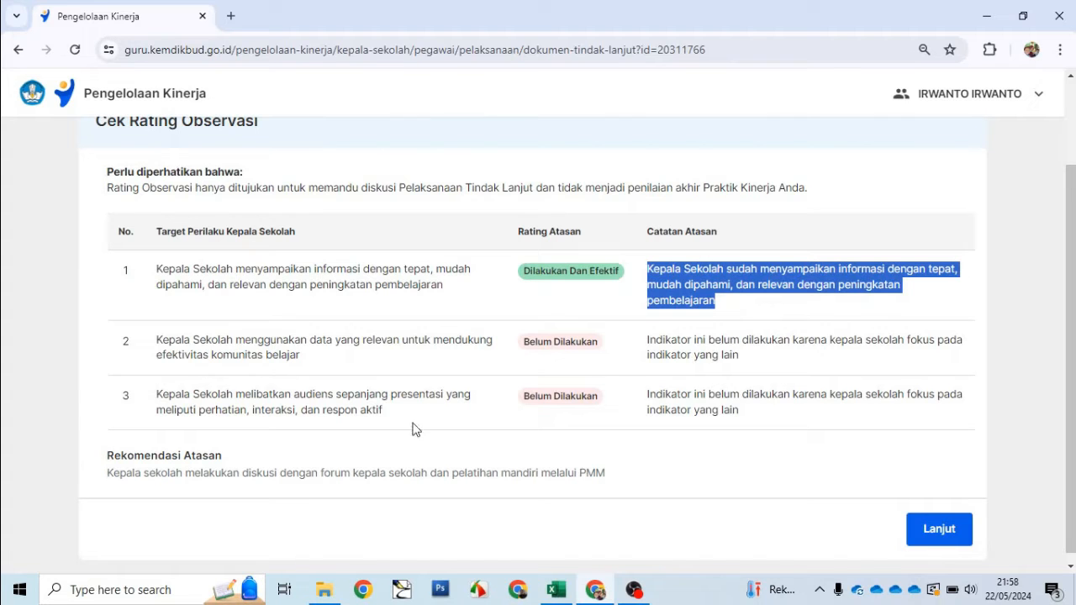
left_click(109, 476)
left_click_drag(109, 475, 630, 475)
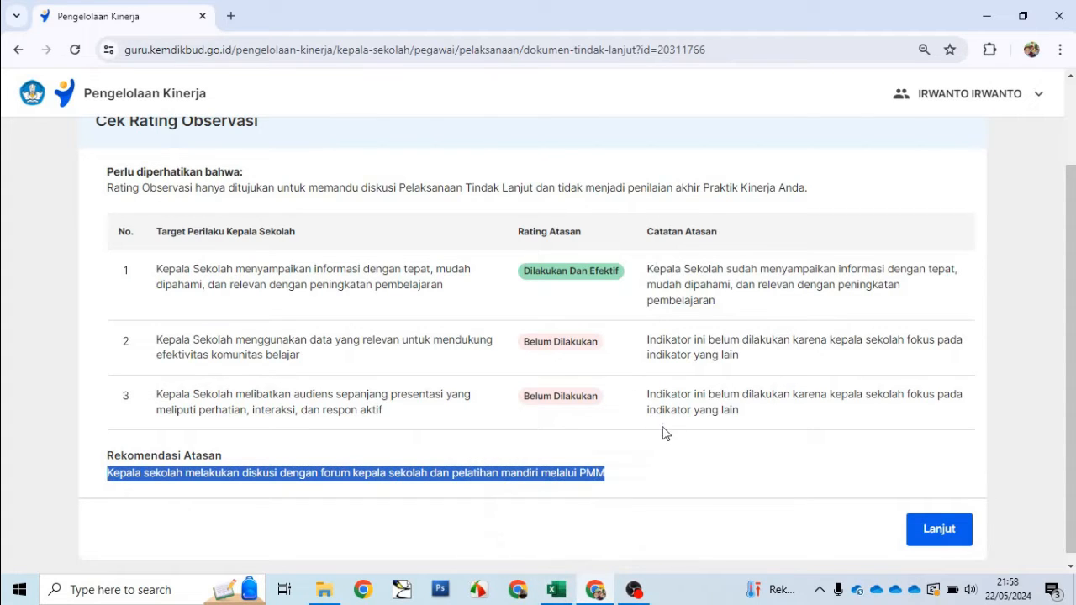
left_click(623, 452)
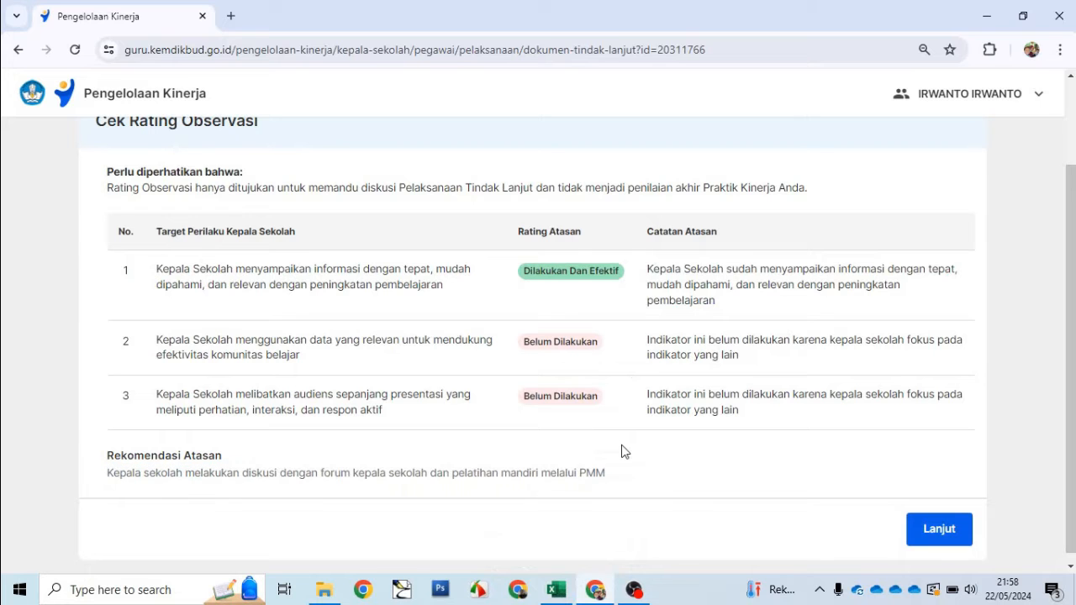
- Switch to the Excel observation form and review the Tujuan and Rencana Hasil Kerja rows on sheet B
left_click(562, 592)
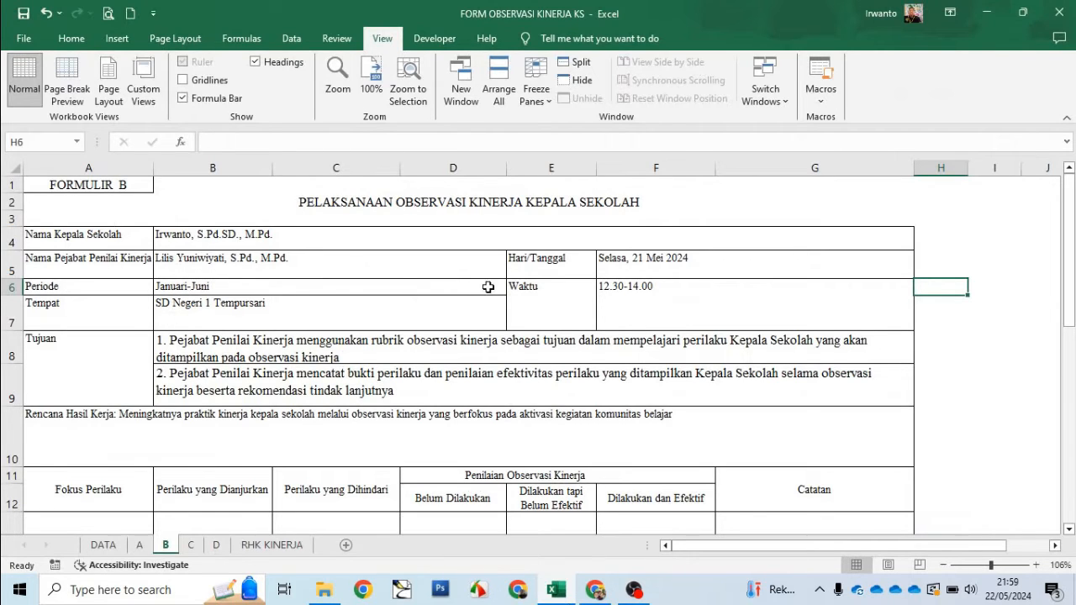
left_click_drag(160, 336, 219, 375)
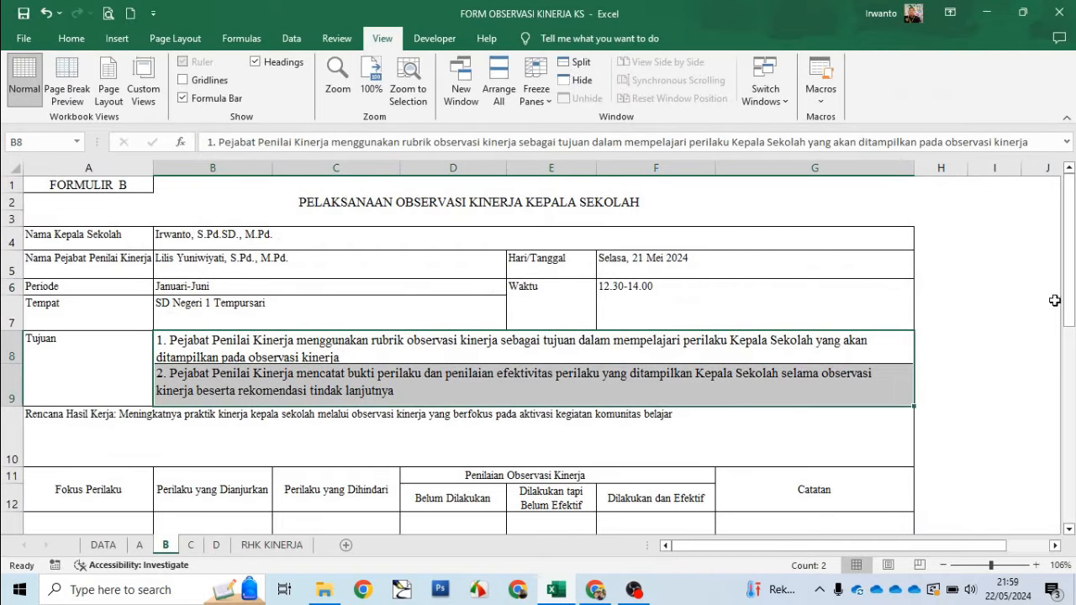
left_click_drag(1070, 307, 1057, 380)
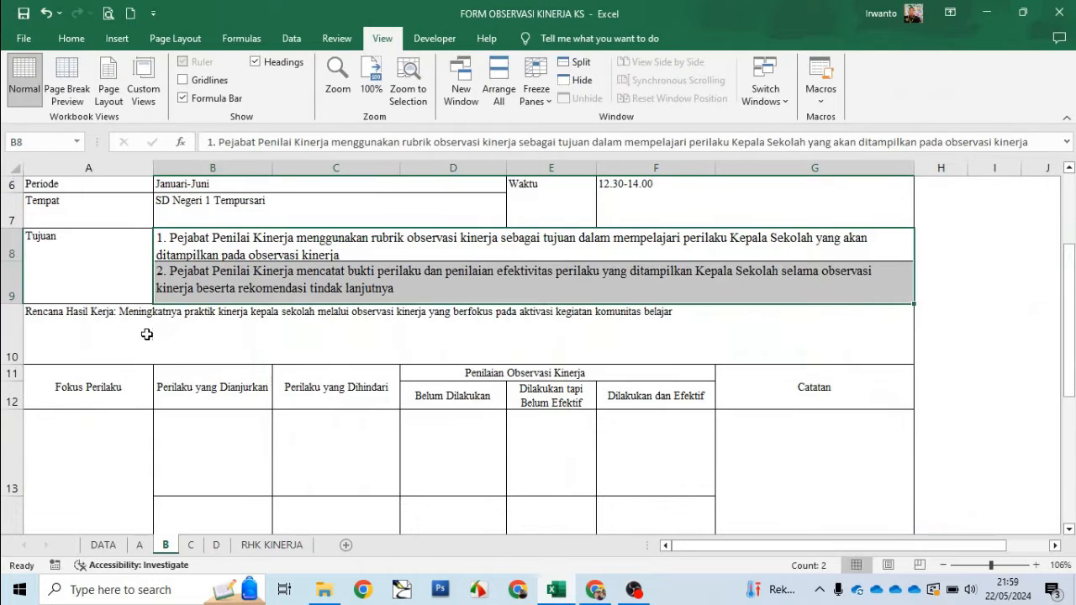
left_click(146, 335)
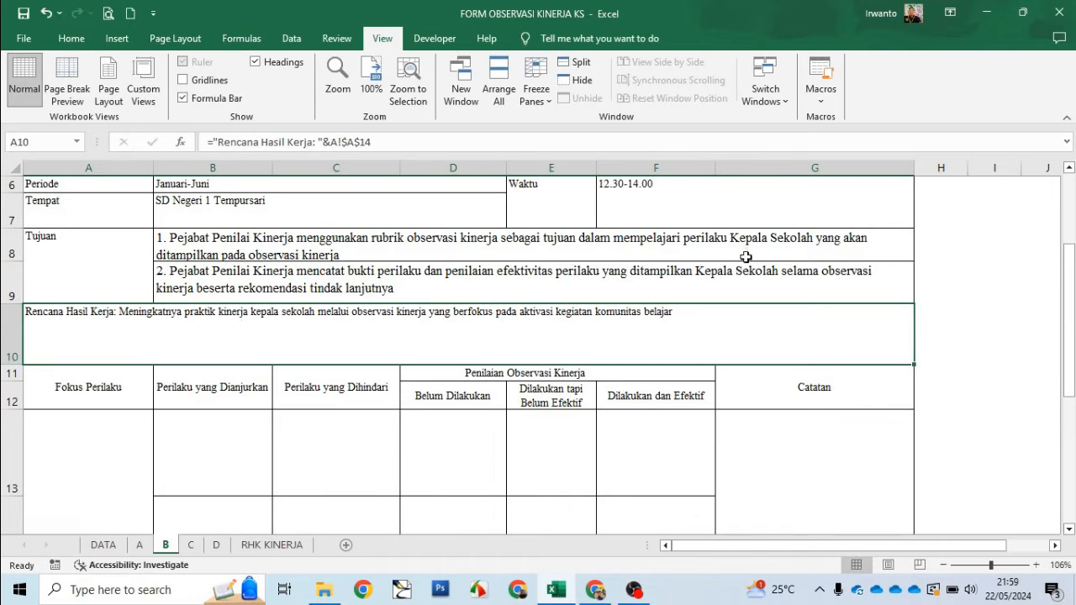
left_click_drag(1073, 370, 1074, 445)
- Set the font colour of the Fokus Perilaku cell A13 to black
left_click(76, 261)
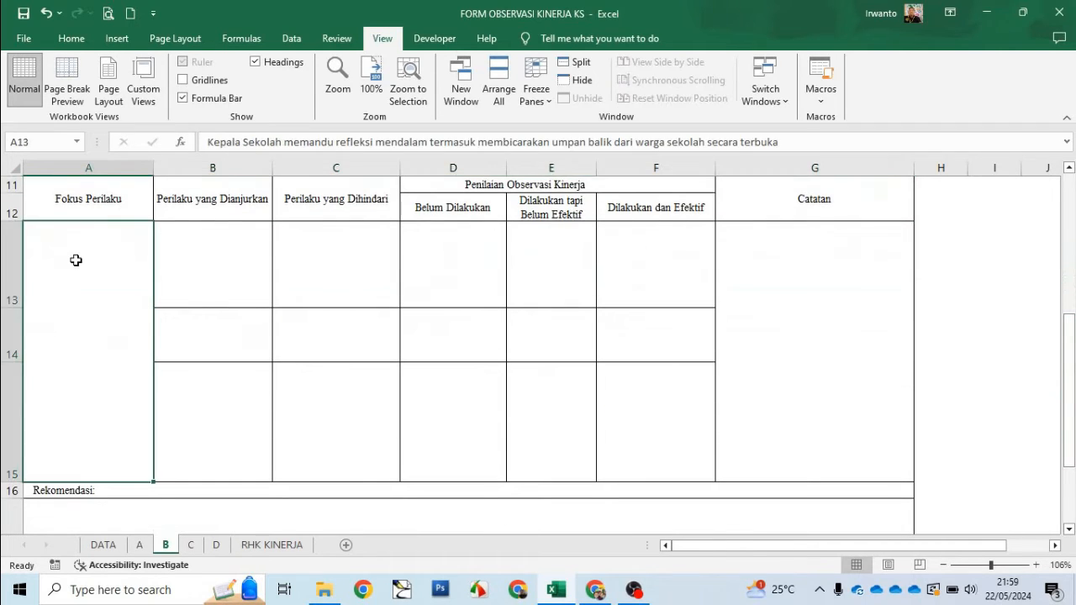
left_click(61, 42)
left_click(246, 92)
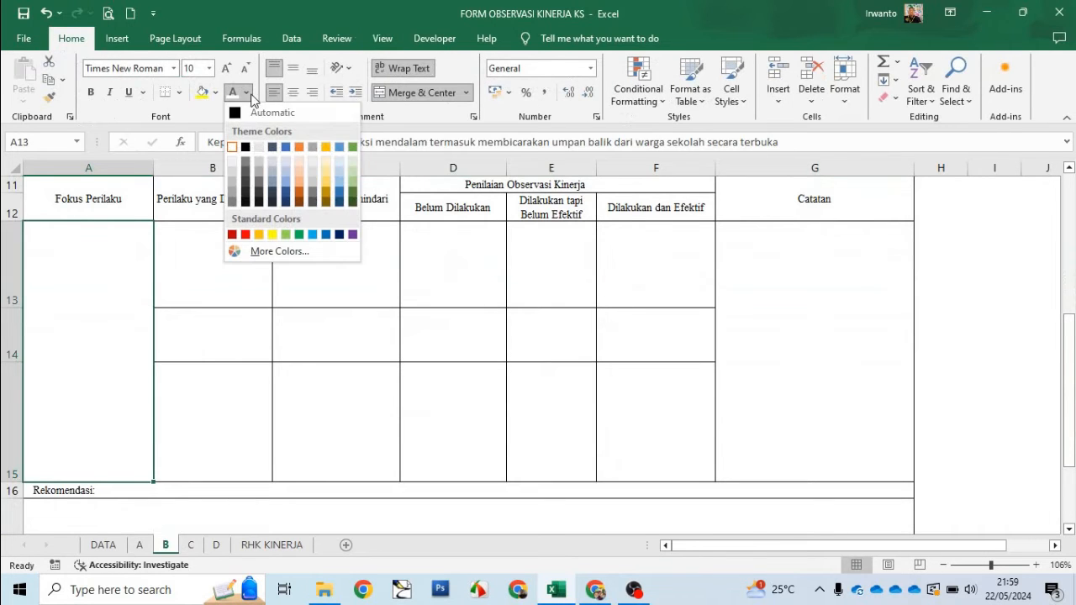
left_click(246, 148)
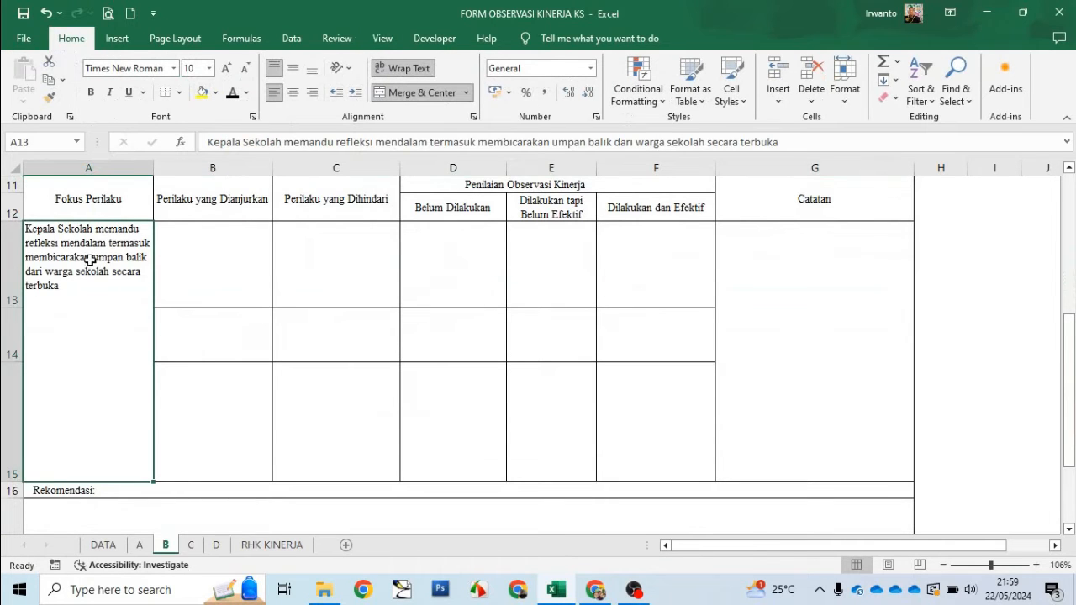
- Check the first Target Perilaku entry in cell B14 of sheet A, and return to sheet B
left_click(142, 547)
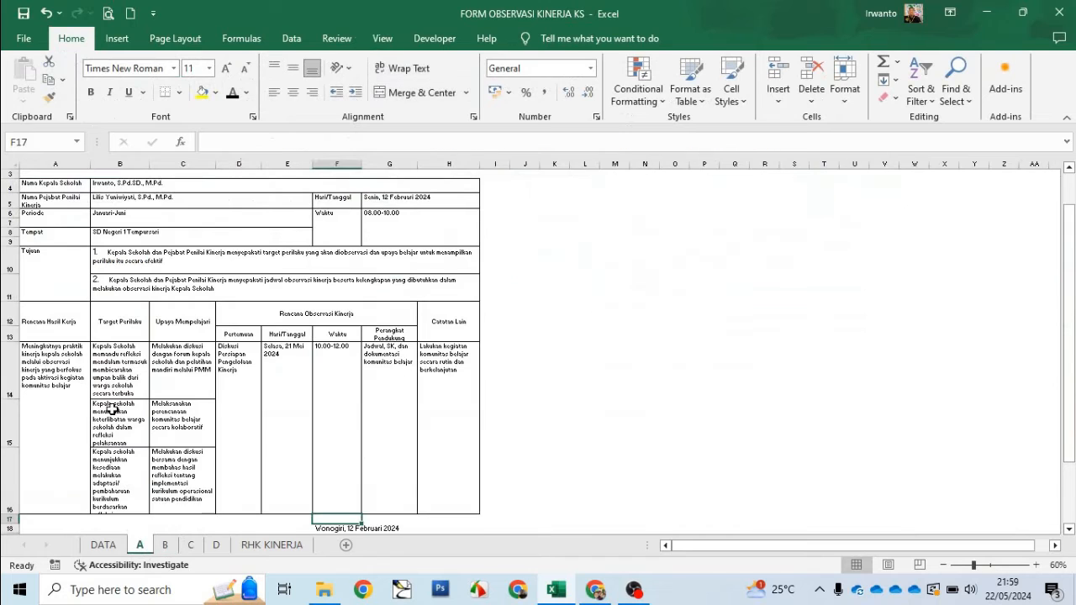
left_click(113, 363)
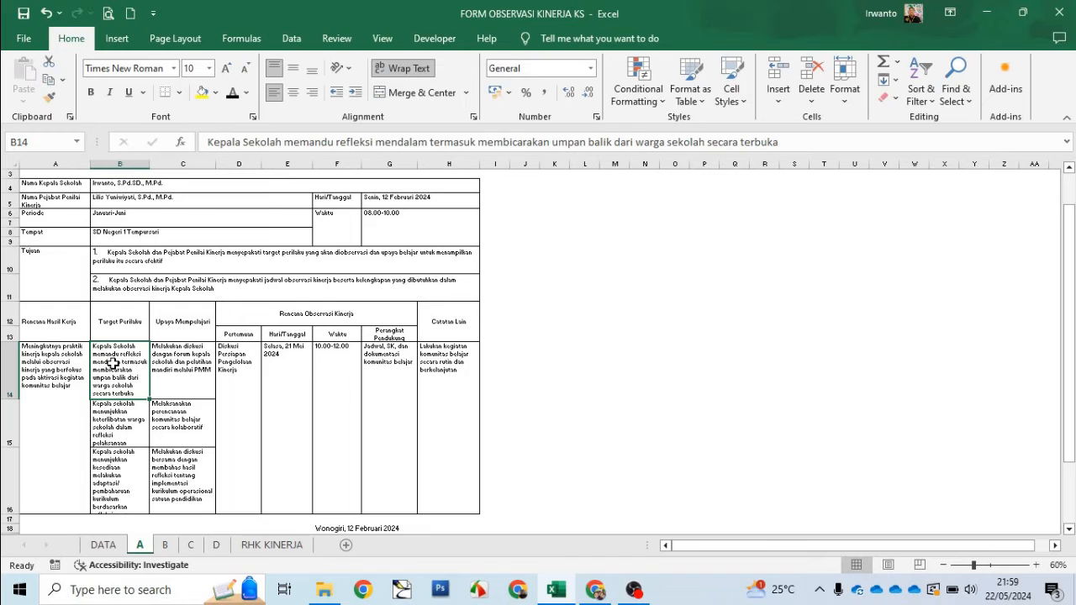
left_click(168, 548)
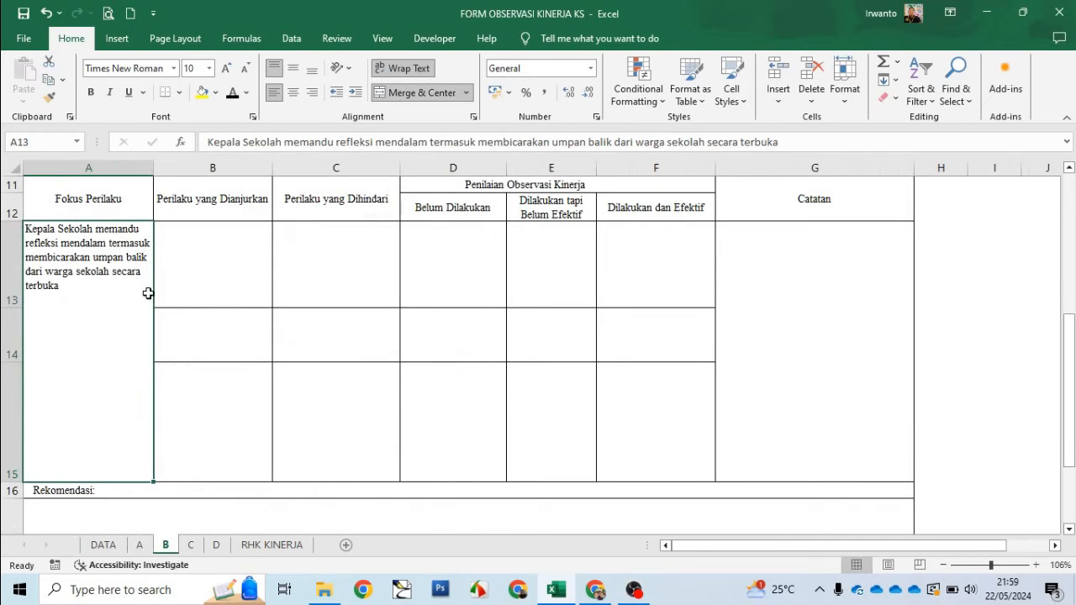
- With cells B13:B15 selected, switch to Chrome and open the Rubrik Observasi for Aktivasi kegiatan komunitas belajar at its target behaviours
left_click_drag(210, 248, 221, 419)
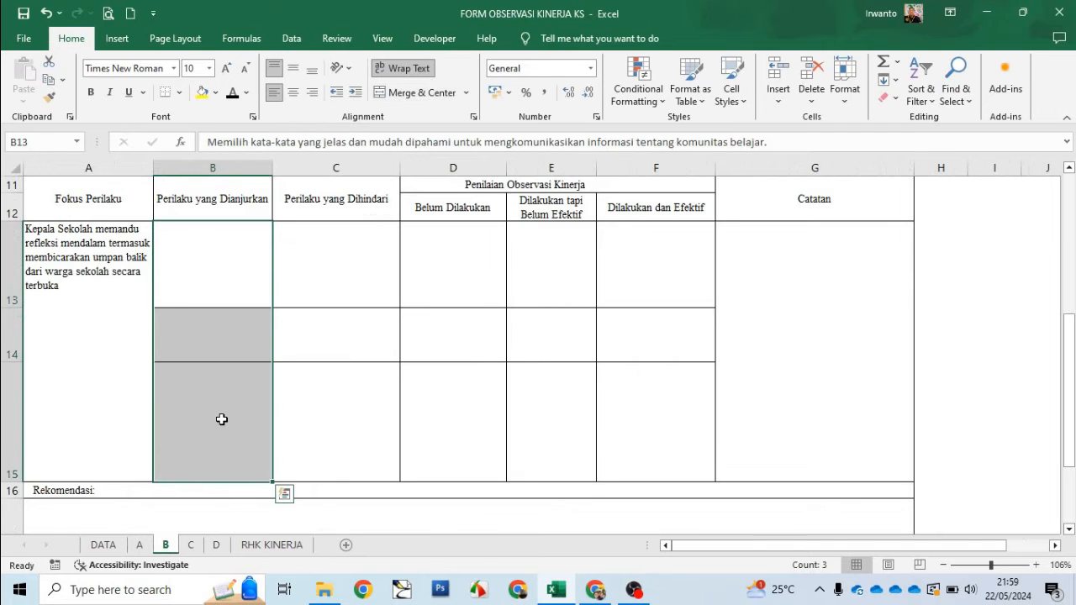
left_click(595, 589)
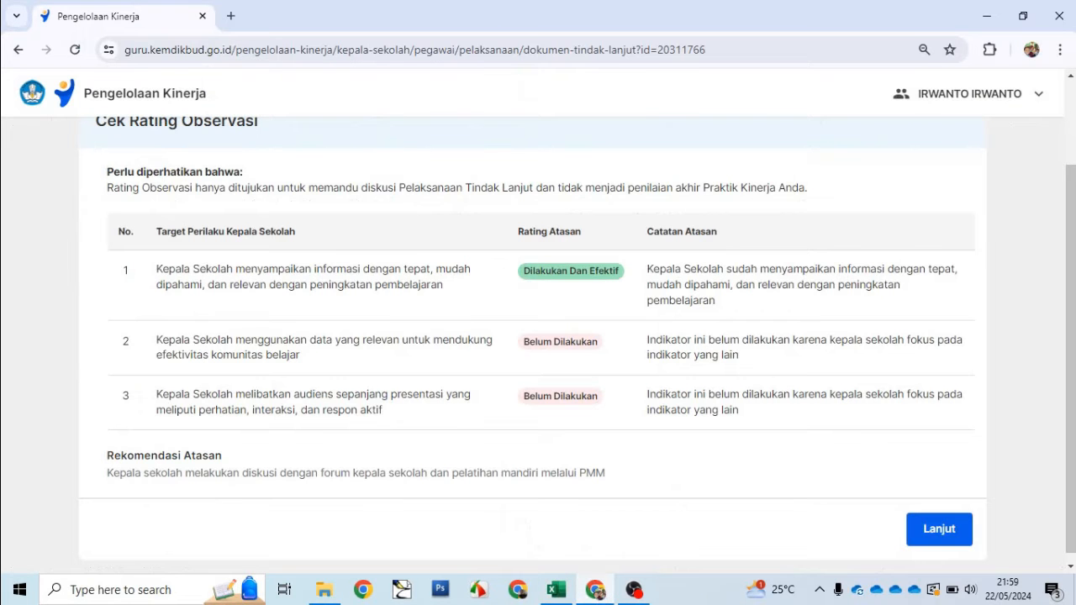
scroll(1063, 220, "up", 2)
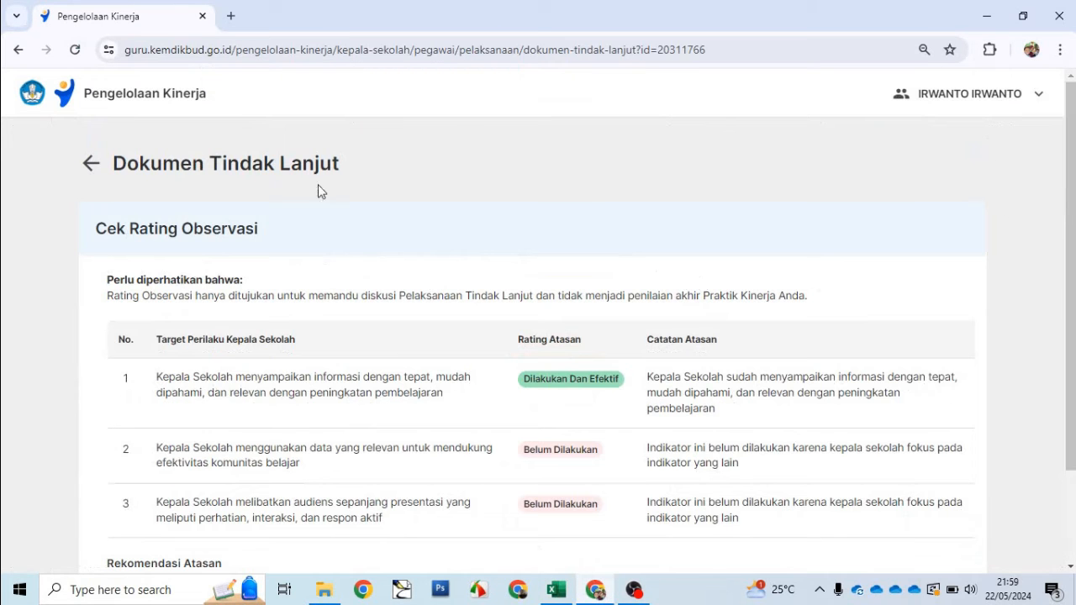
left_click(89, 165)
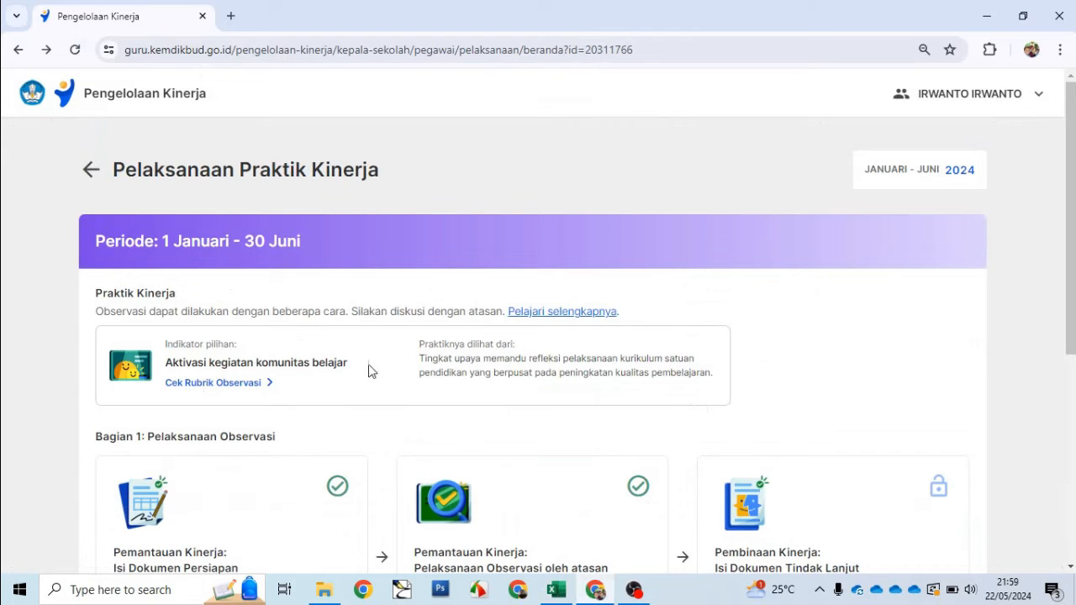
left_click(188, 385)
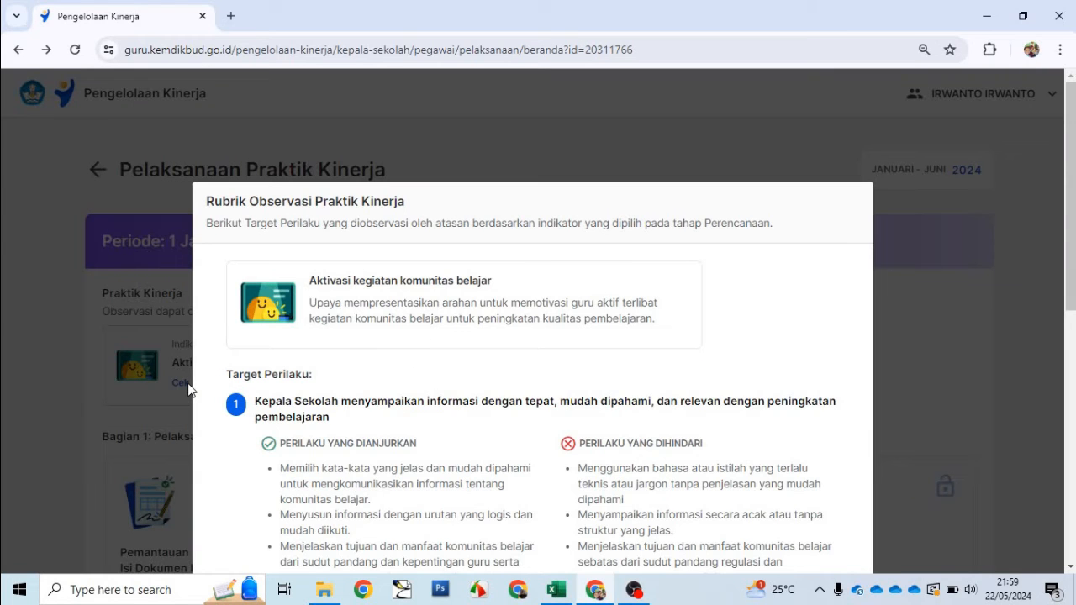
left_click_drag(1070, 278, 1070, 407)
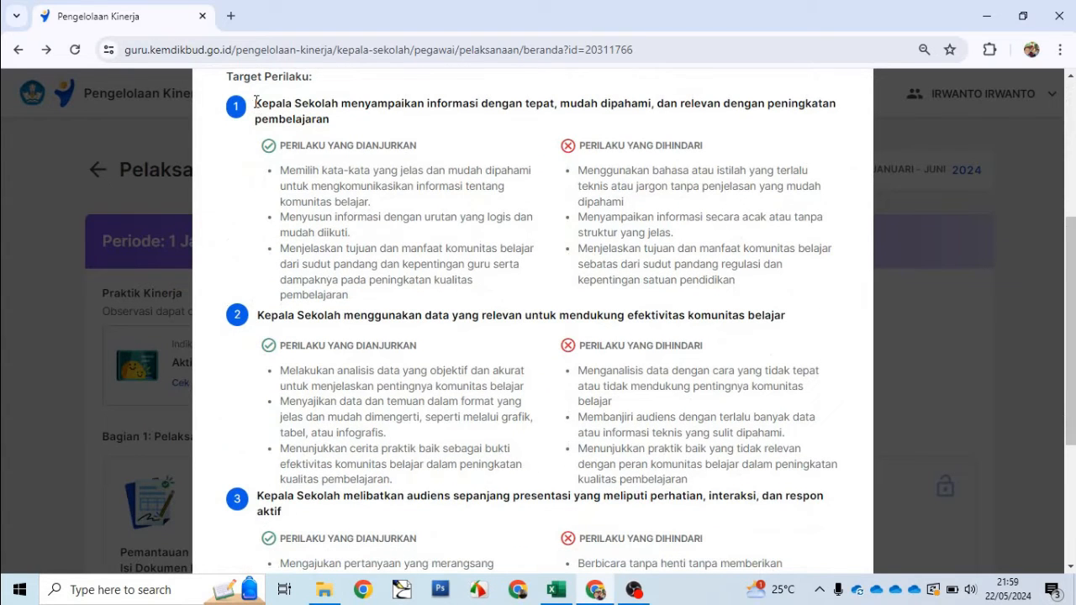
- Examine the first target behaviour in the rubric, with its recommended behaviours and its behaviours to avoid
left_click_drag(256, 102, 326, 119)
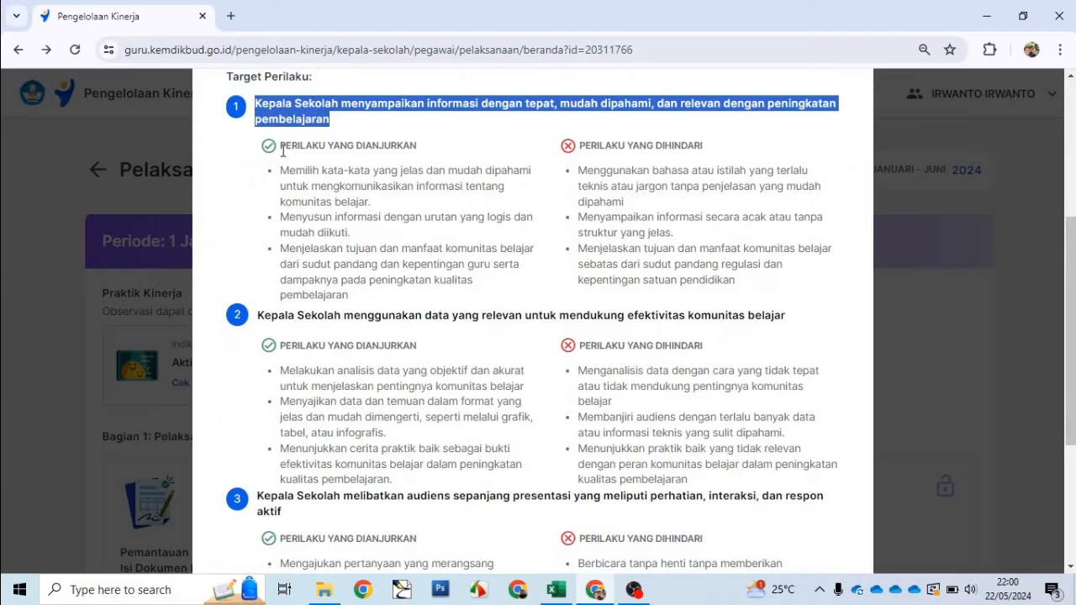
left_click_drag(281, 172, 351, 296)
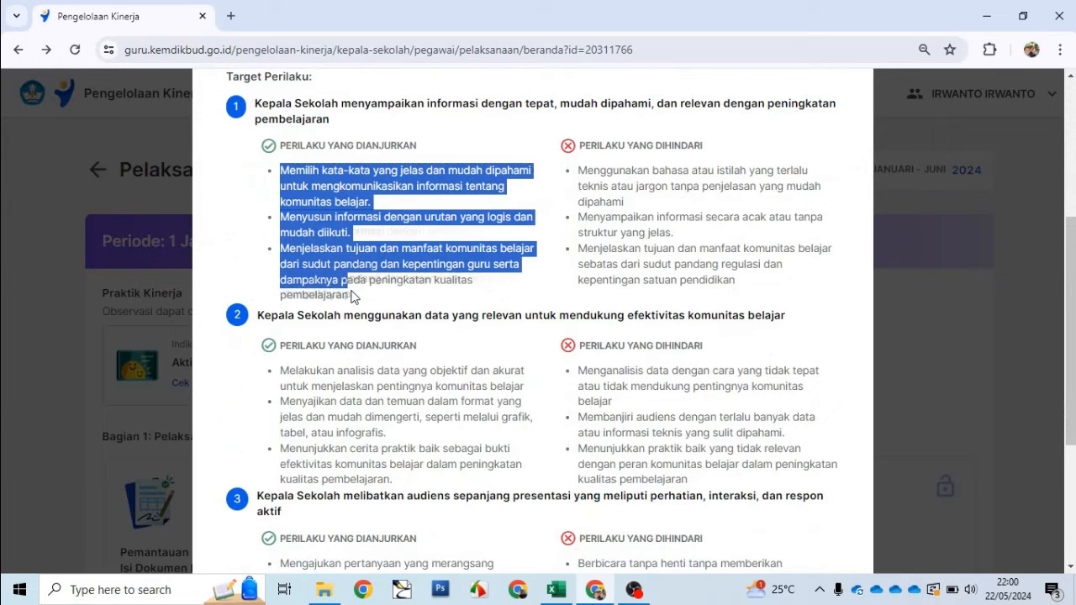
left_click(580, 167)
left_click_drag(580, 168, 734, 281)
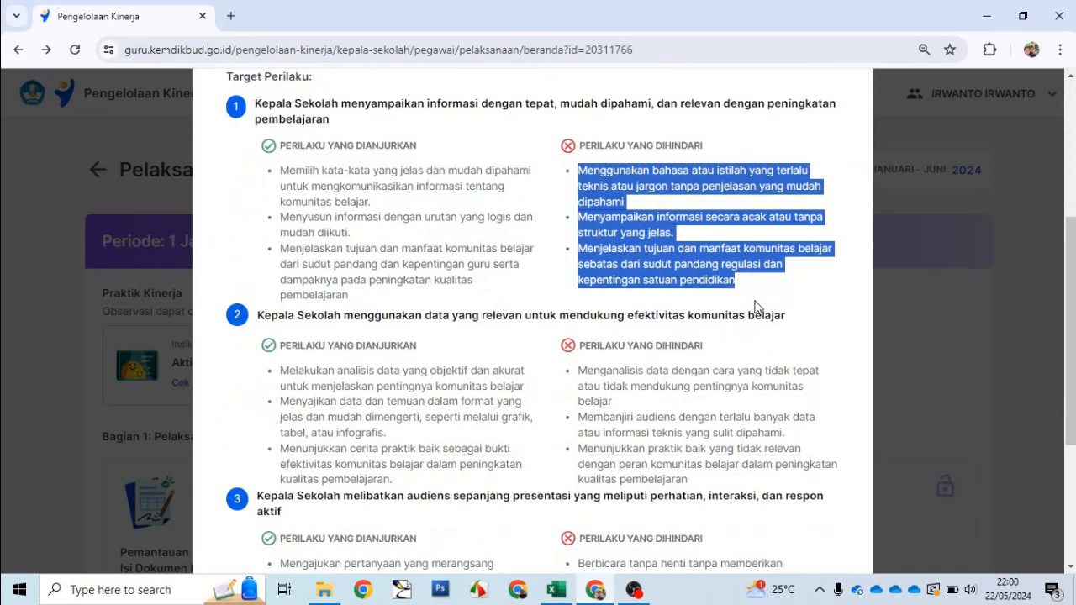
- Show the first target's three recommended behaviours from the rubric as black text in Excel cells B13:B15 under Perilaku yang Dianjurkan
left_click_drag(280, 171, 399, 296)
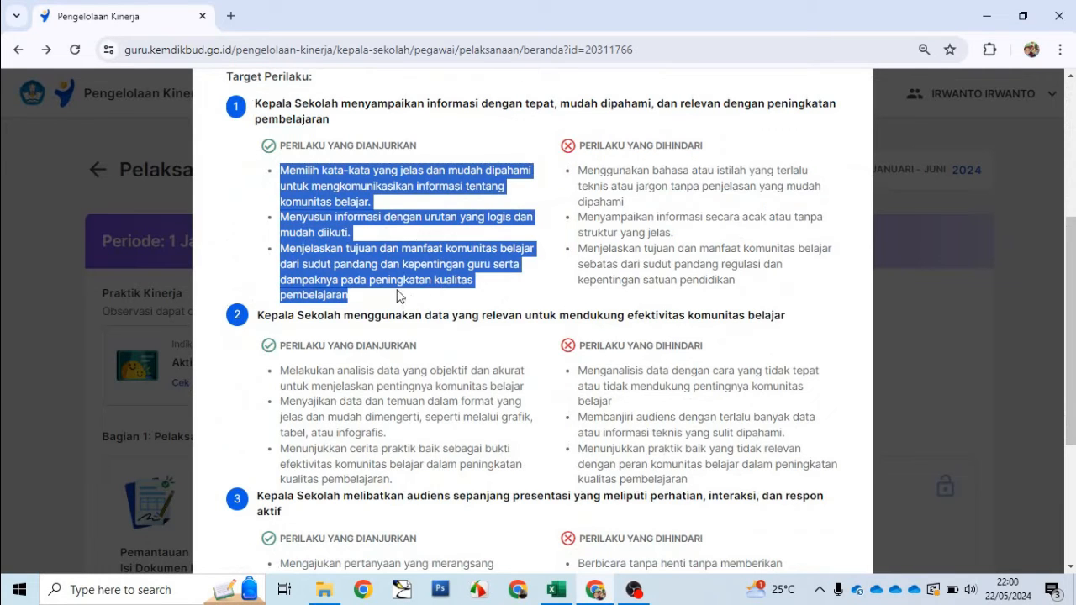
left_click(555, 590)
key("ctrl+v")
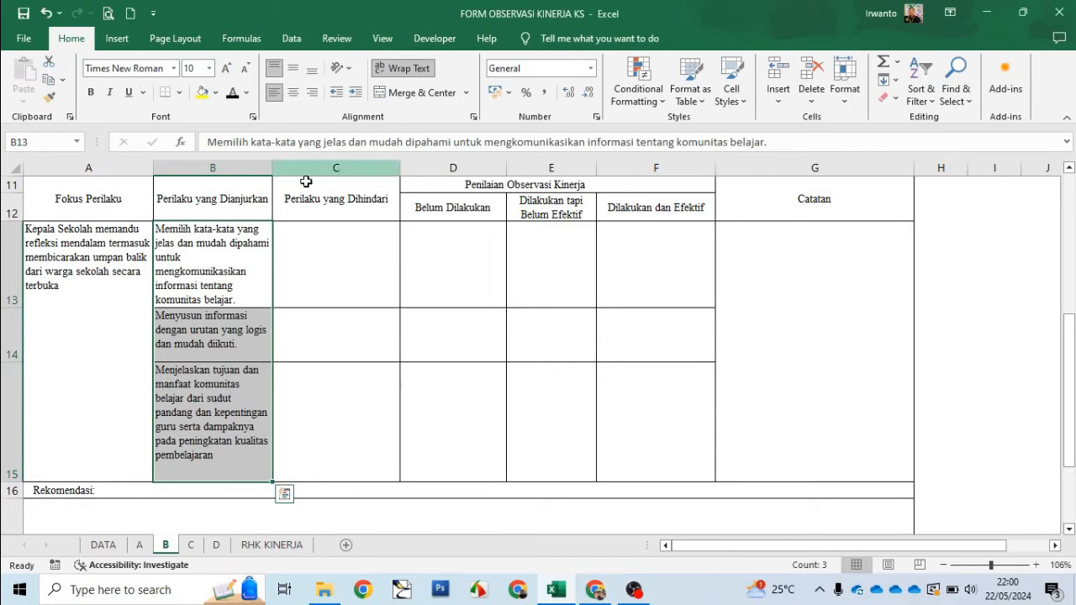
- Show the first target's three behaviours to avoid as black text in cells C13:C15 under Perilaku yang Dihindari
left_click(339, 243)
left_click_drag(340, 244, 348, 413)
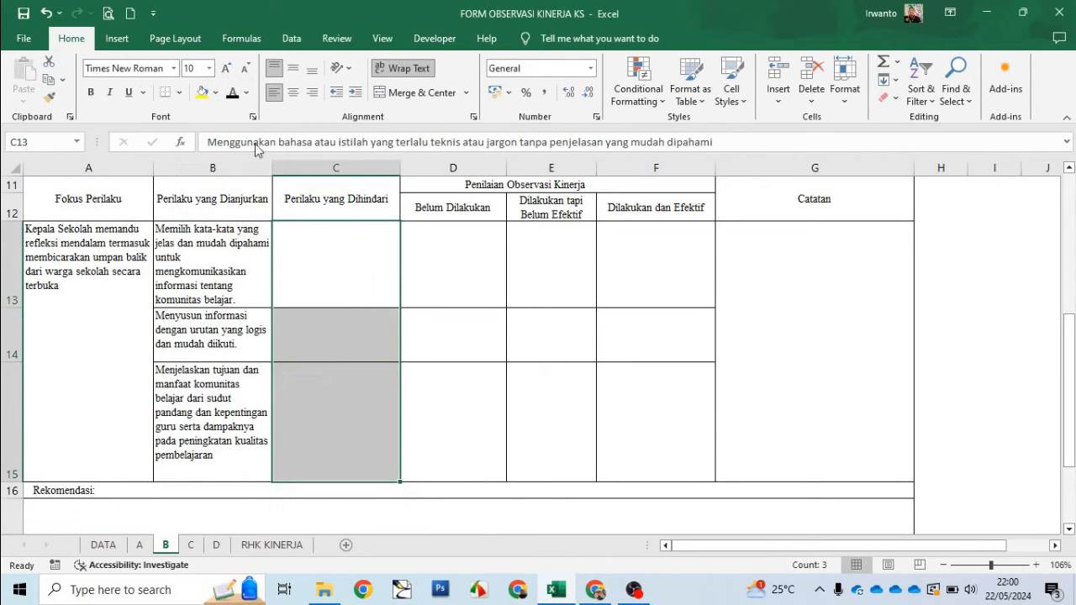
left_click(234, 98)
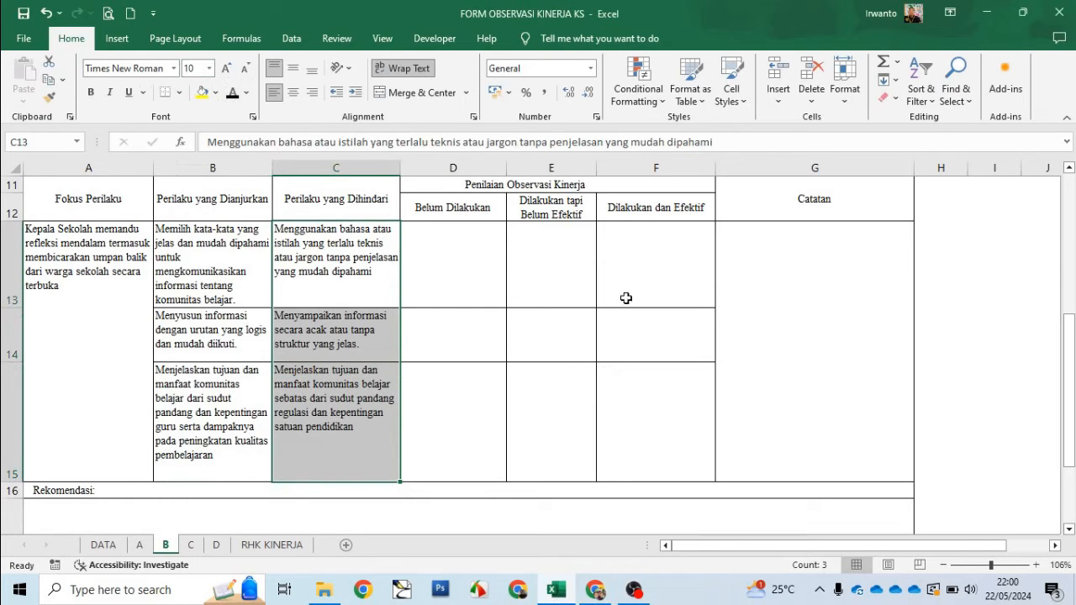
- With cells D13:F15 selected, switch to Chrome, close the observation rubric, and open the Dokumen Tindak Lanjut to check the superior's ratings
left_click_drag(461, 255, 654, 410)
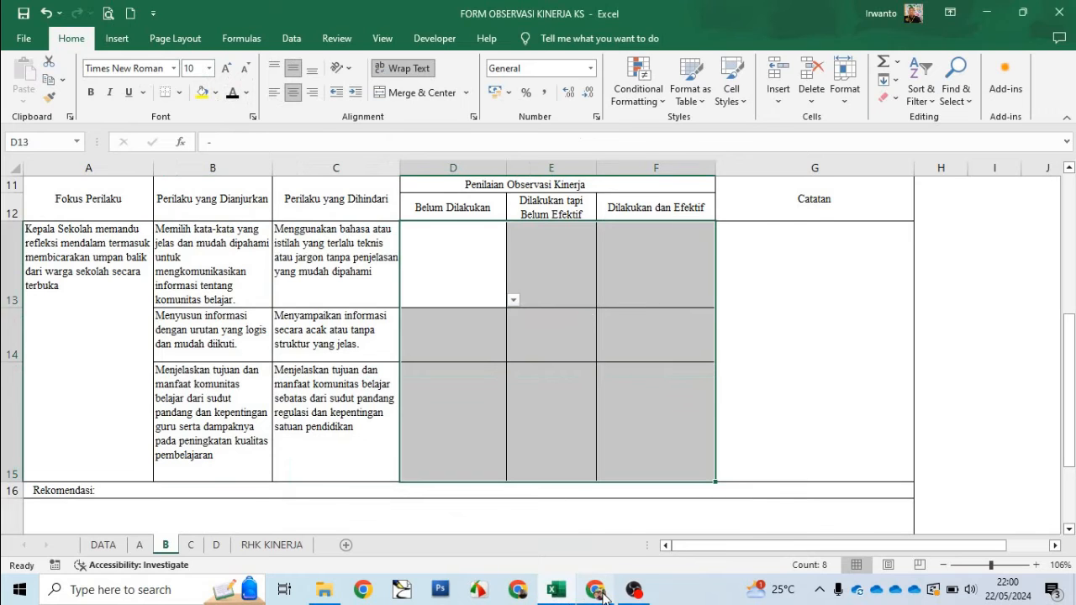
left_click(602, 592)
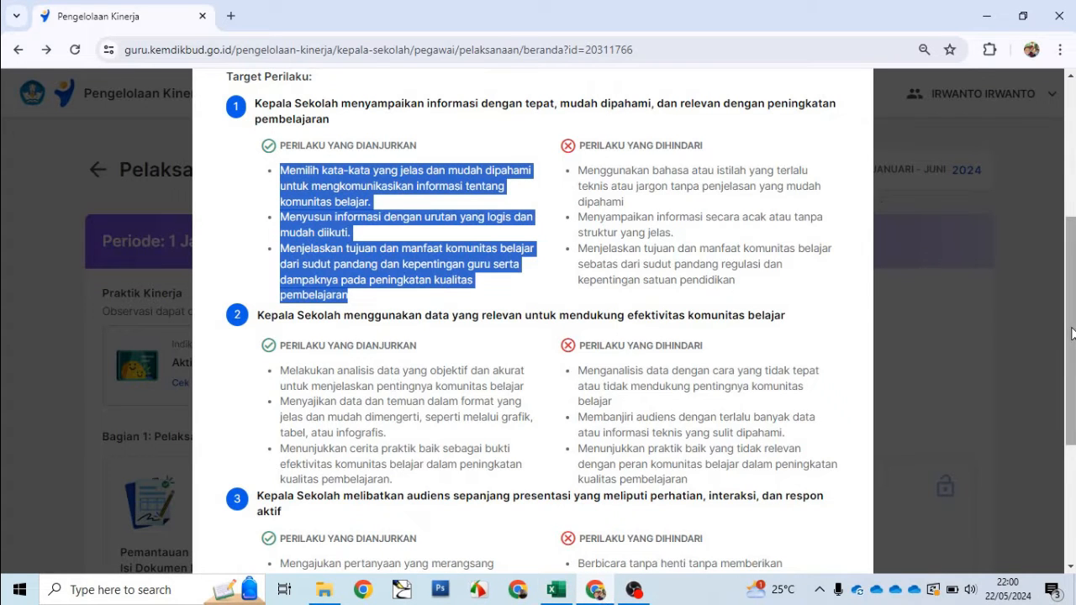
scroll(1071, 334, "down", 3)
left_click(823, 499)
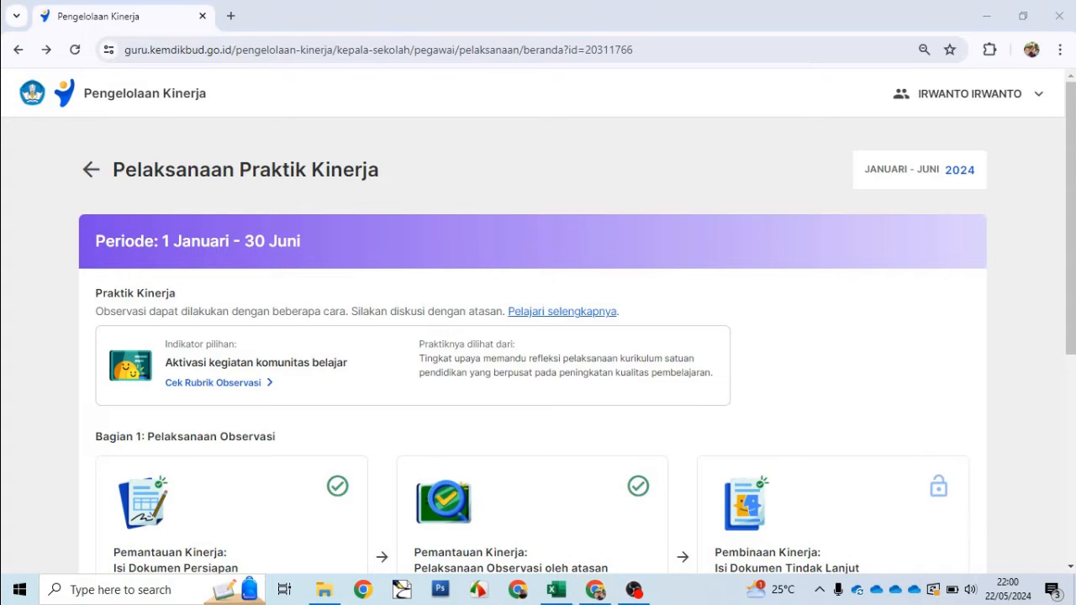
scroll(585, 344, "down", 3)
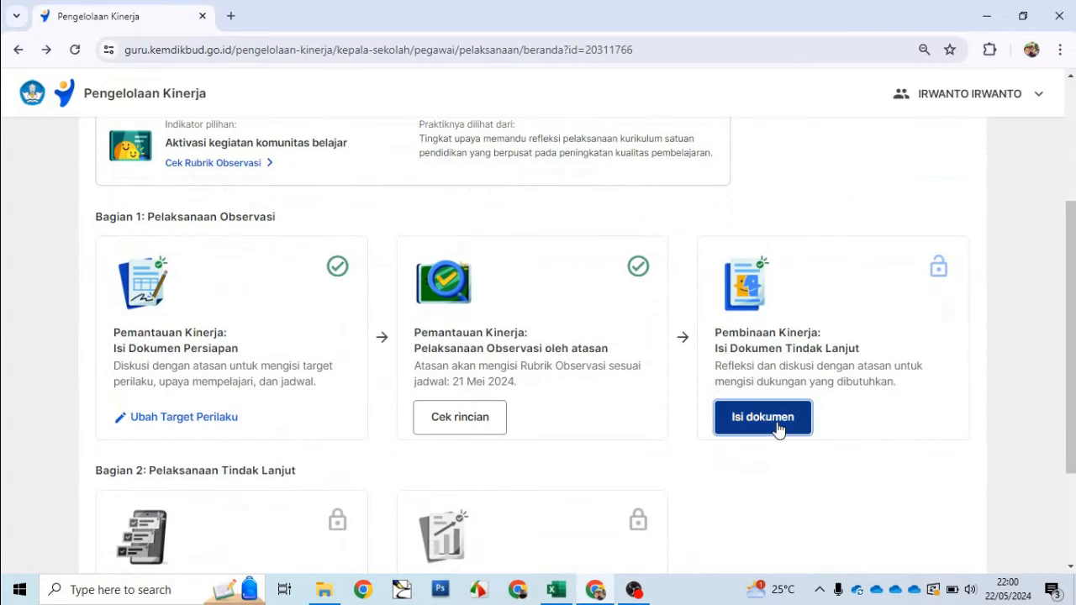
left_click(778, 428)
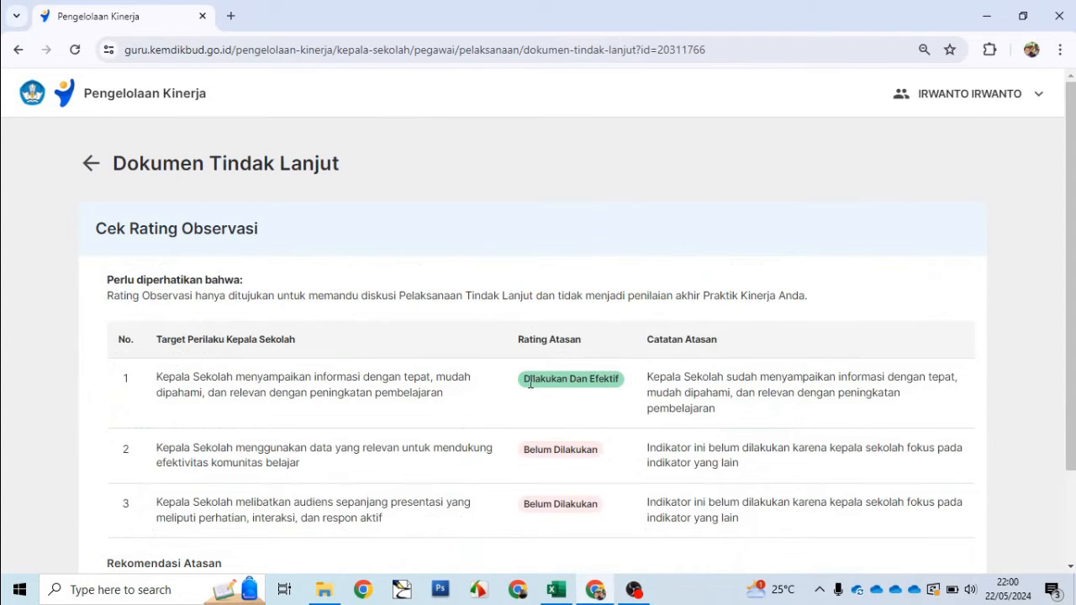
- Return to Excel and show the observation ratings in cells D13:F15 under Penilaian Observasi Kinerja as black text
left_click(556, 590)
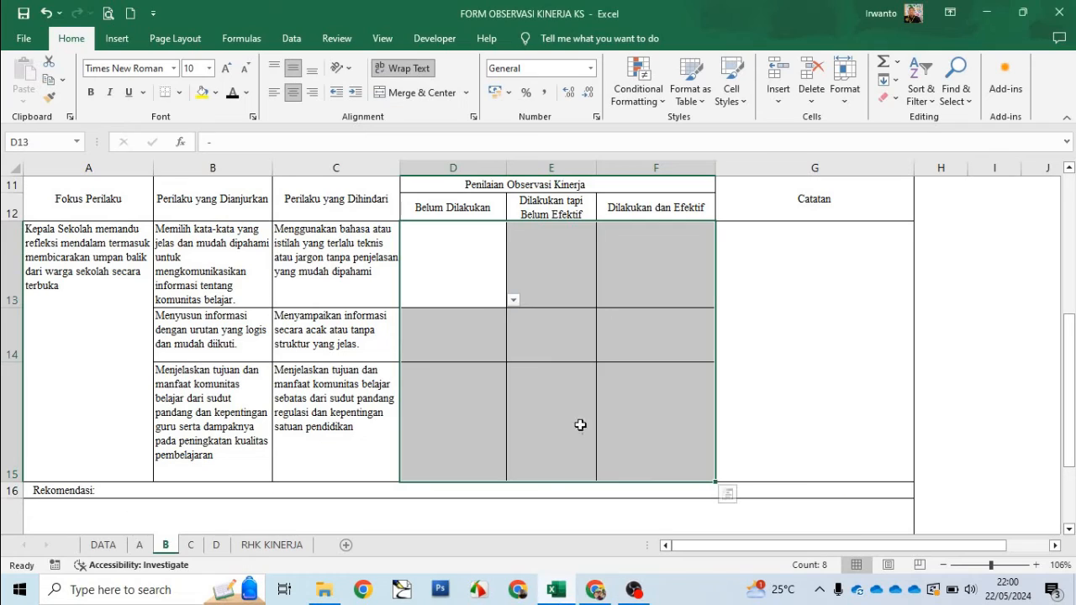
left_click(628, 253)
left_click_drag(466, 253, 685, 412)
left_click(232, 94)
- Check the first target's Catatan Atasan in Chrome, and show the matching note in Excel's merged Catatan cell G13 as black text
left_click(816, 303)
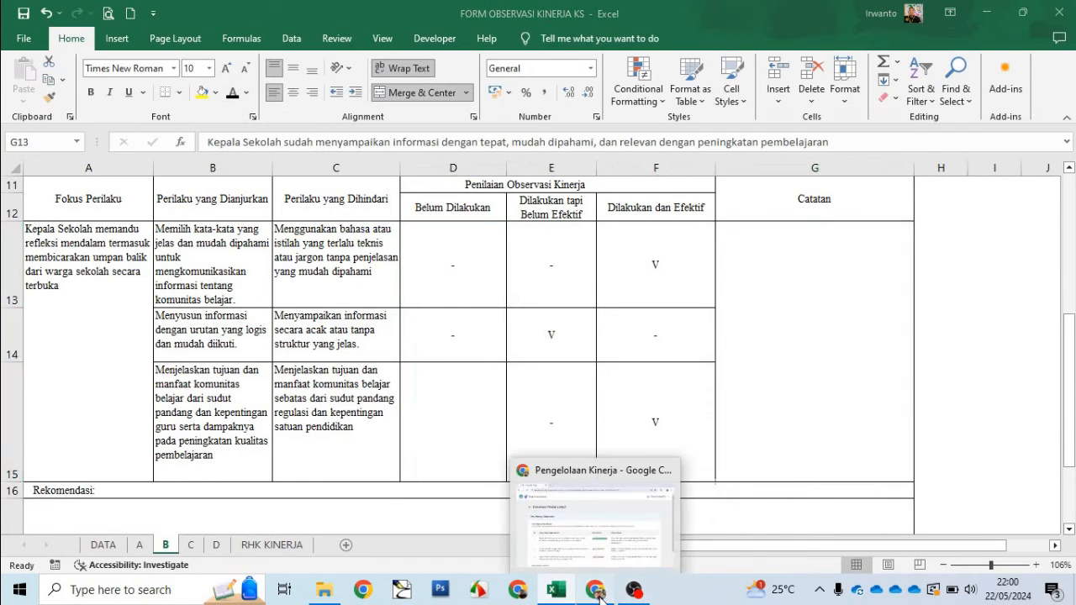
left_click(597, 509)
left_click_drag(648, 376, 717, 420)
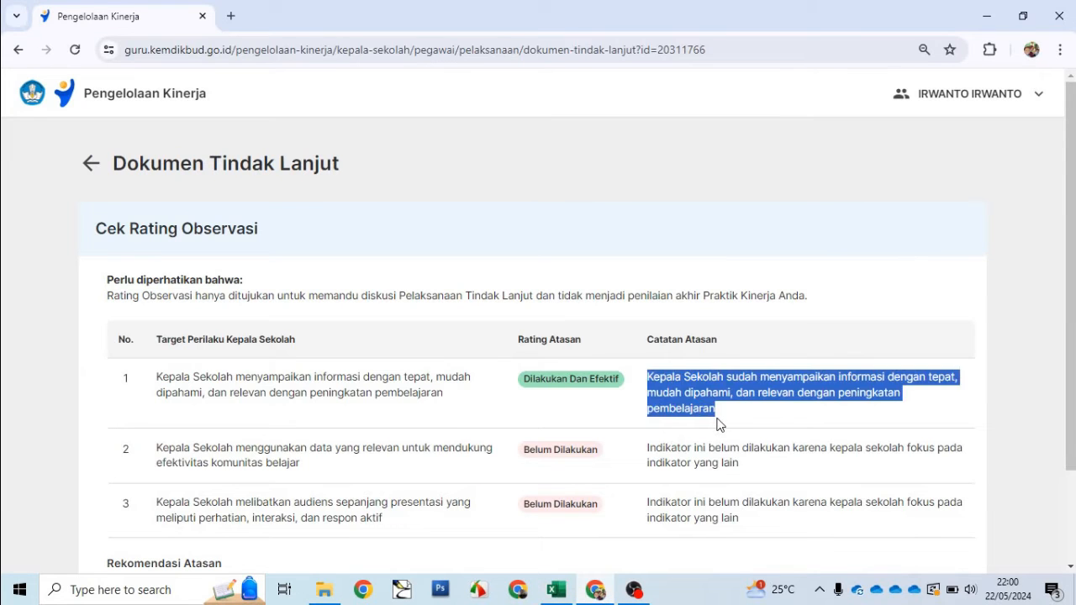
left_click(558, 591)
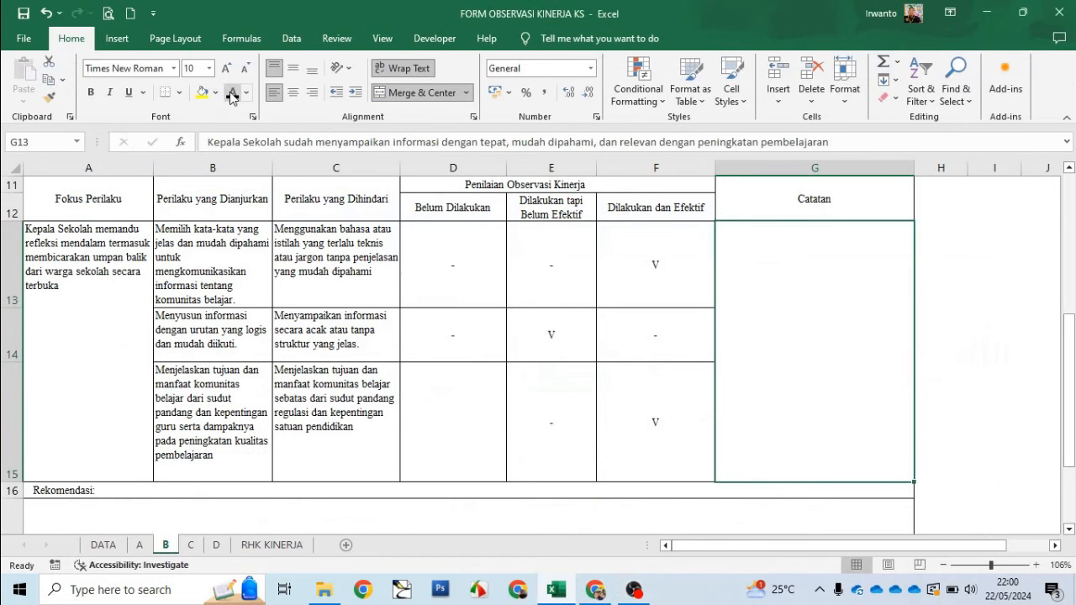
left_click(233, 93)
- Check the Rekomendasi Atasan text in Chrome, and show the matching recommendation in Excel cell A17 under Rekomendasi as black text
left_click_drag(1073, 336, 1073, 387)
left_click(580, 351)
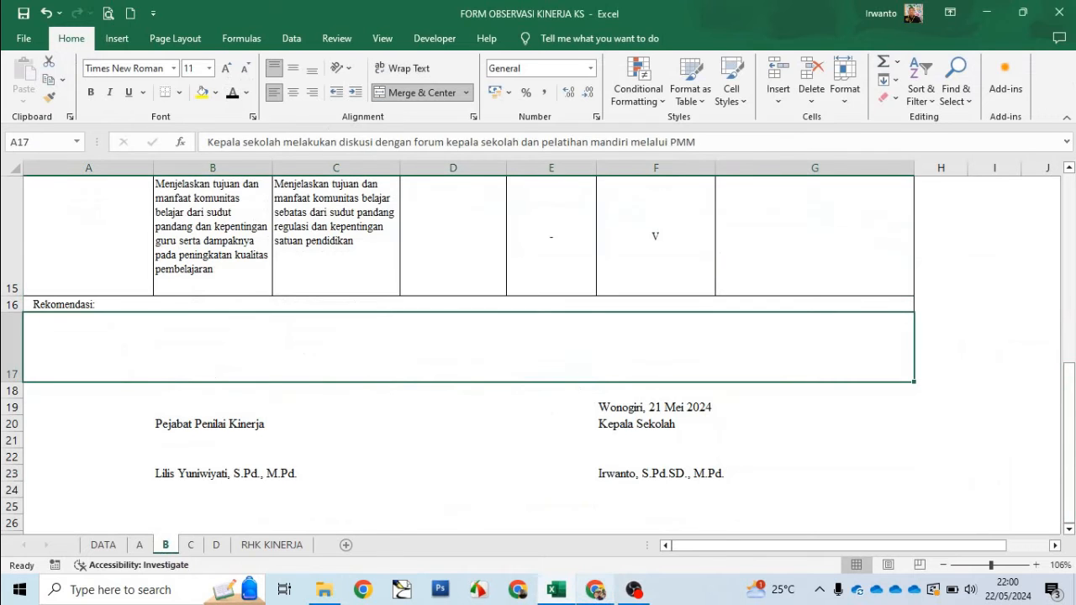
left_click(595, 589)
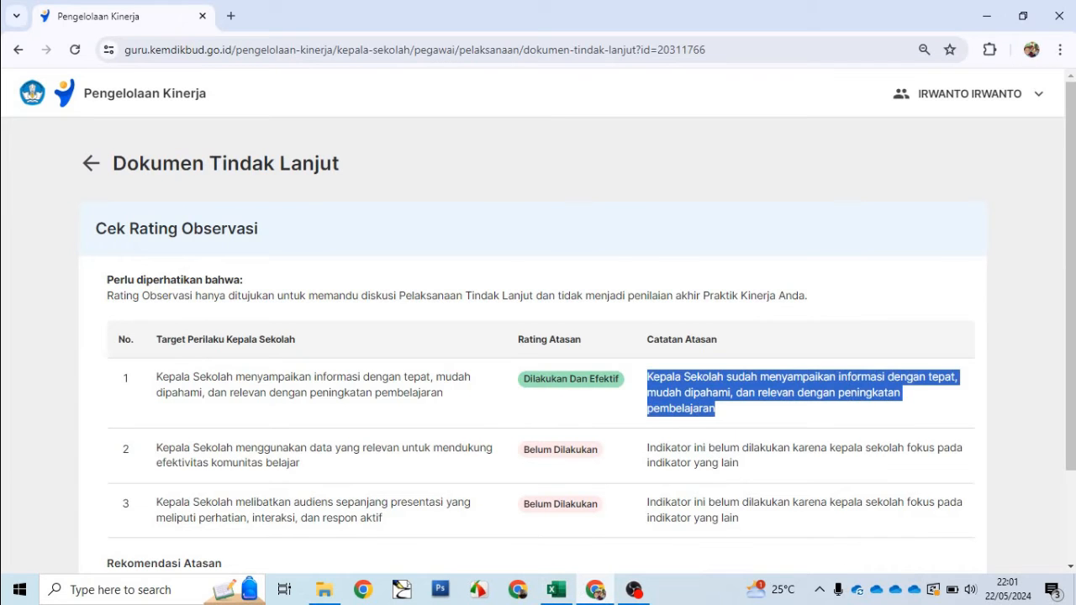
scroll(1070, 378, "down", 3)
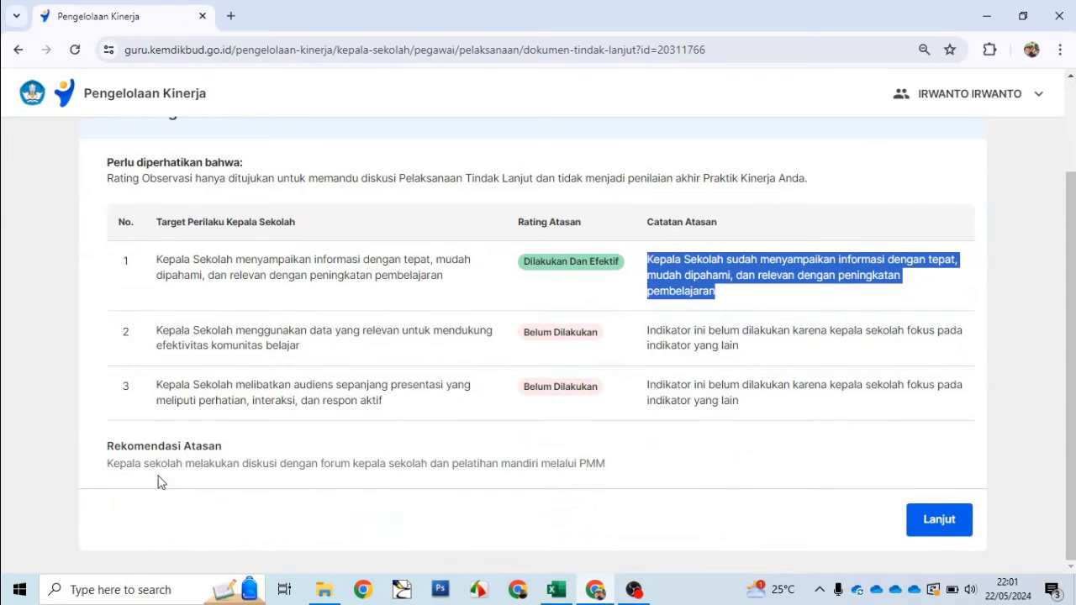
left_click_drag(109, 462, 620, 485)
left_click(556, 590)
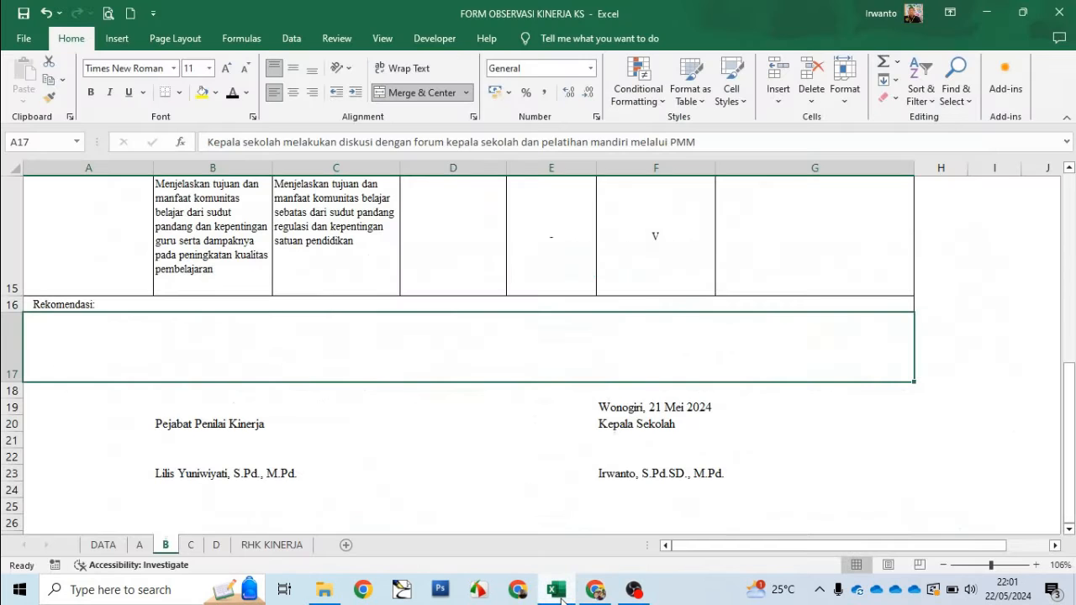
left_click(233, 93)
left_click(427, 407)
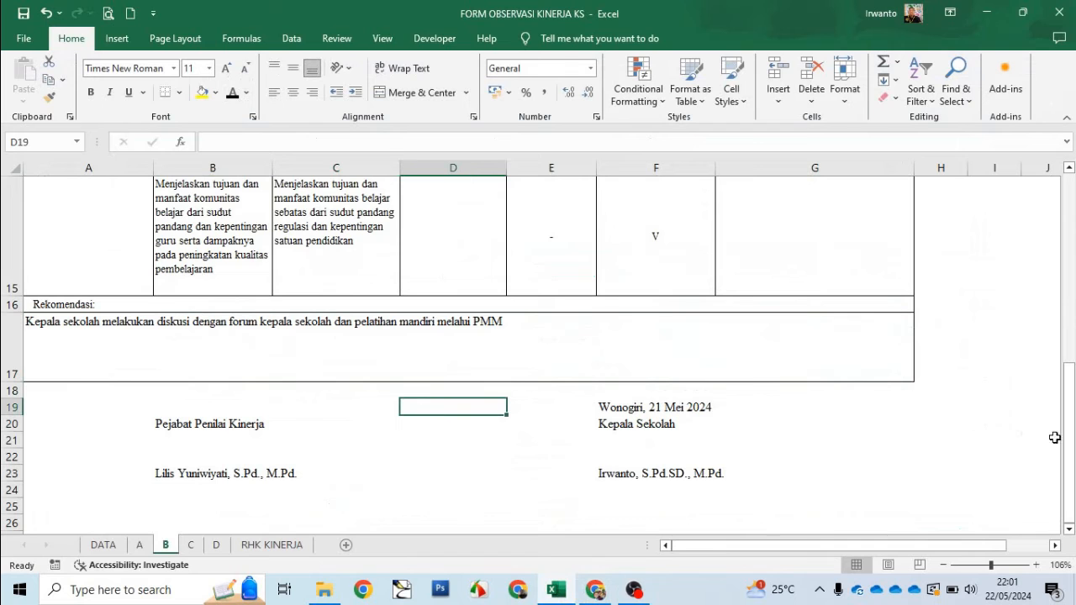
- Review the filled Formulir B from its header to the Rekomendasi row against the Dokumen Tindak Lanjut in Chrome, and return to the form's top
left_click_drag(1071, 459, 1066, 272)
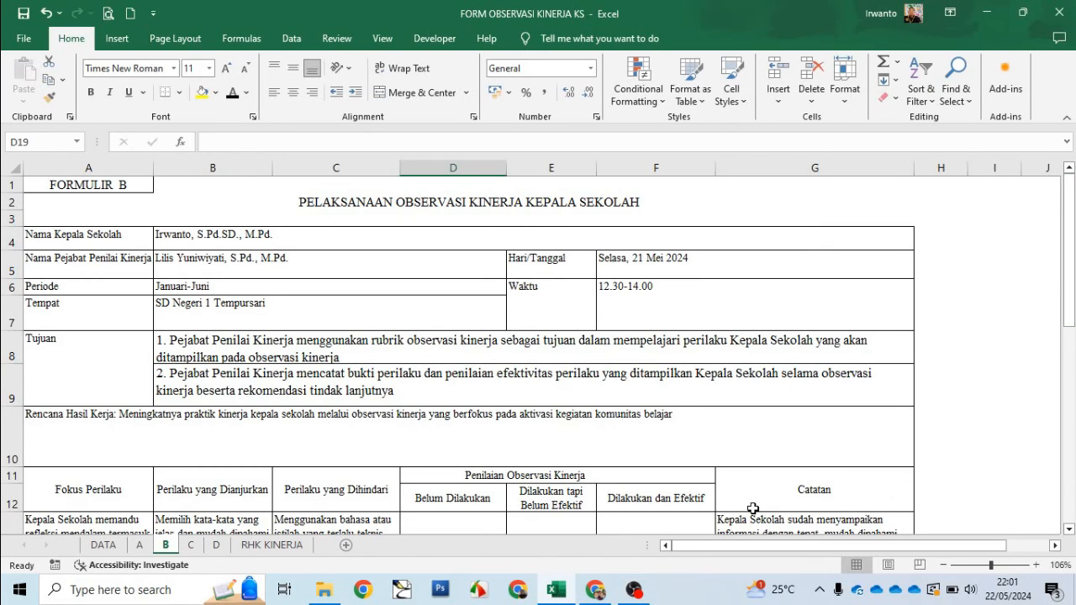
left_click_drag(1071, 336, 1069, 446)
left_click_drag(67, 249, 766, 511)
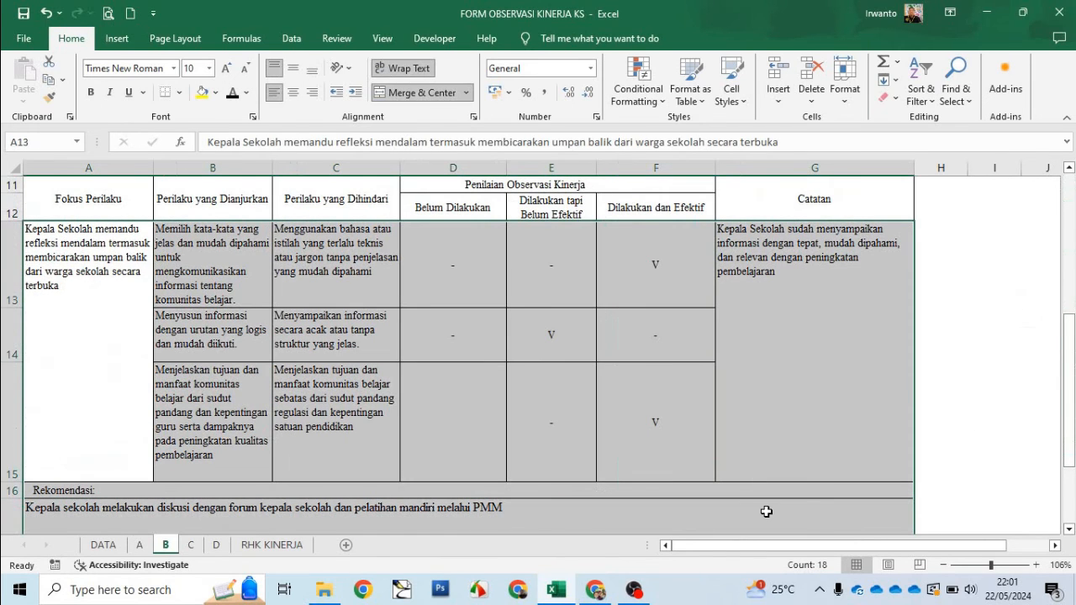
left_click(595, 589)
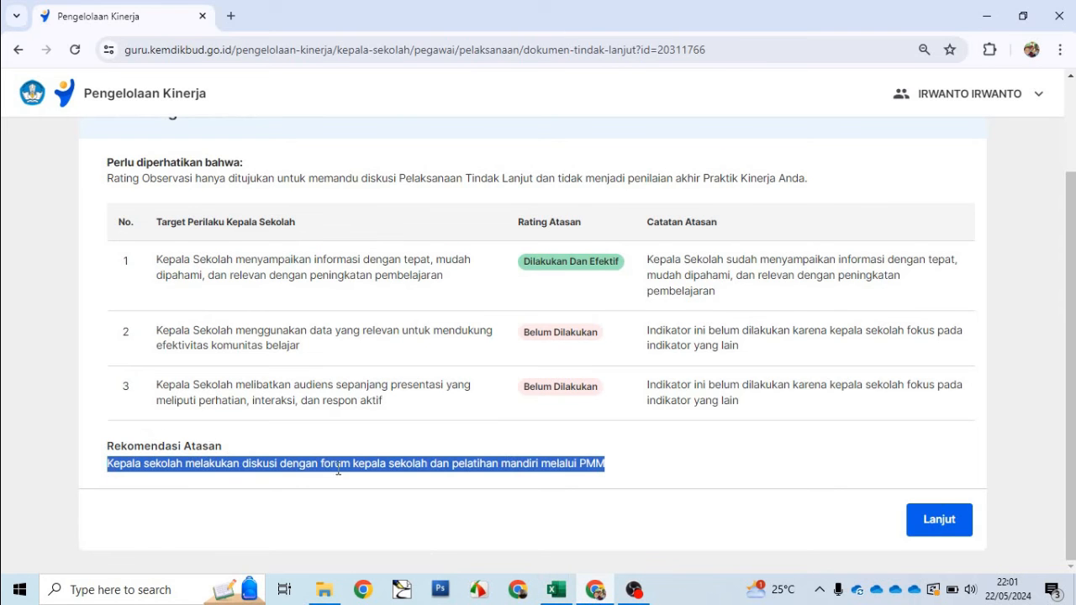
left_click(568, 598)
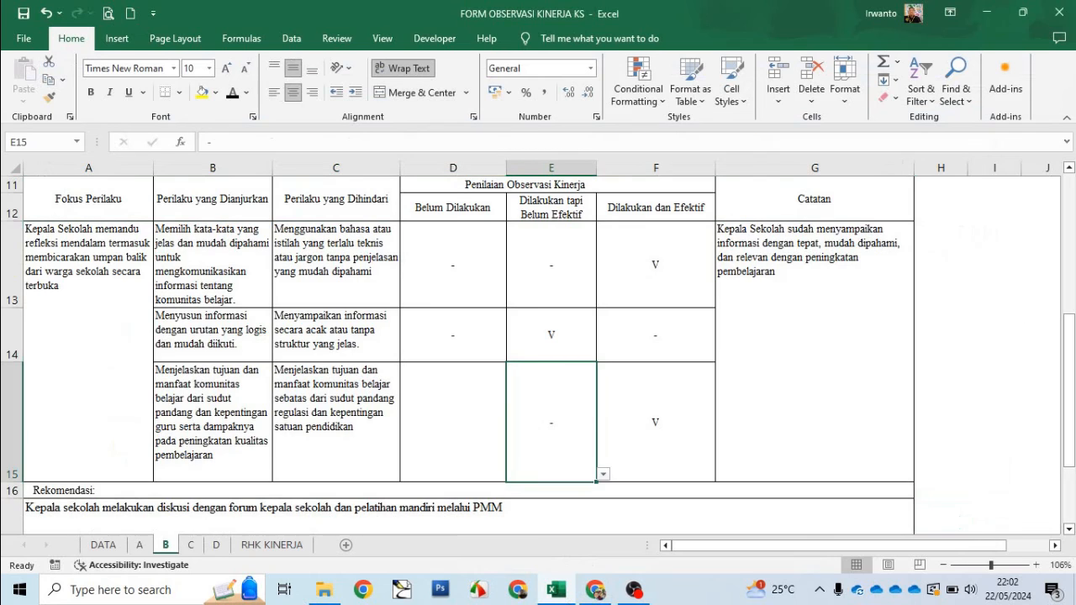
left_click_drag(1071, 332, 1073, 208)
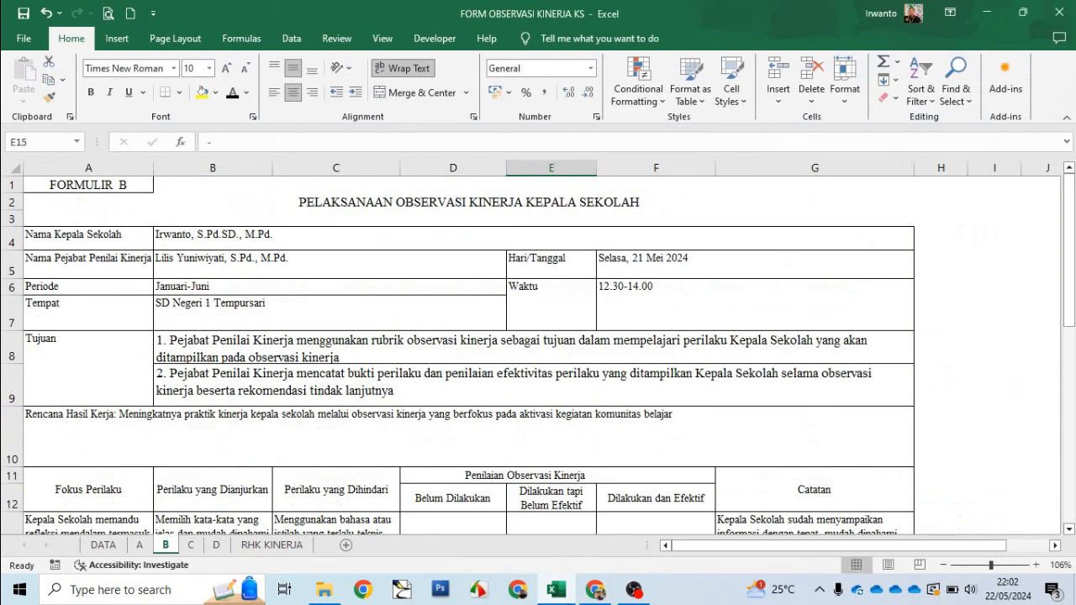